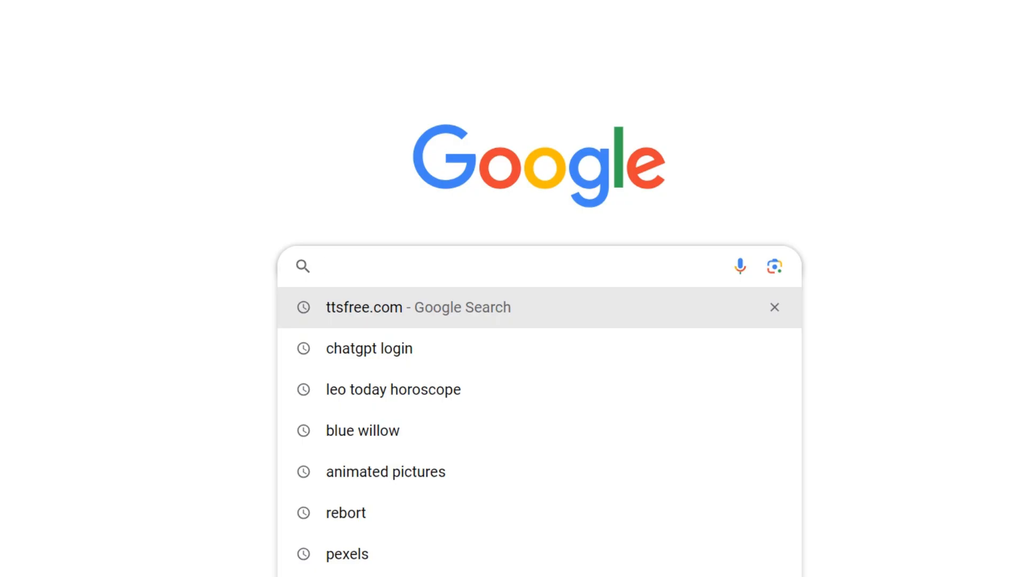
# Search Google for ttsfree.com and open the TTSFree.com text-to-speech website.
pyautogui.write('TT')
pyautogui.press('Down')
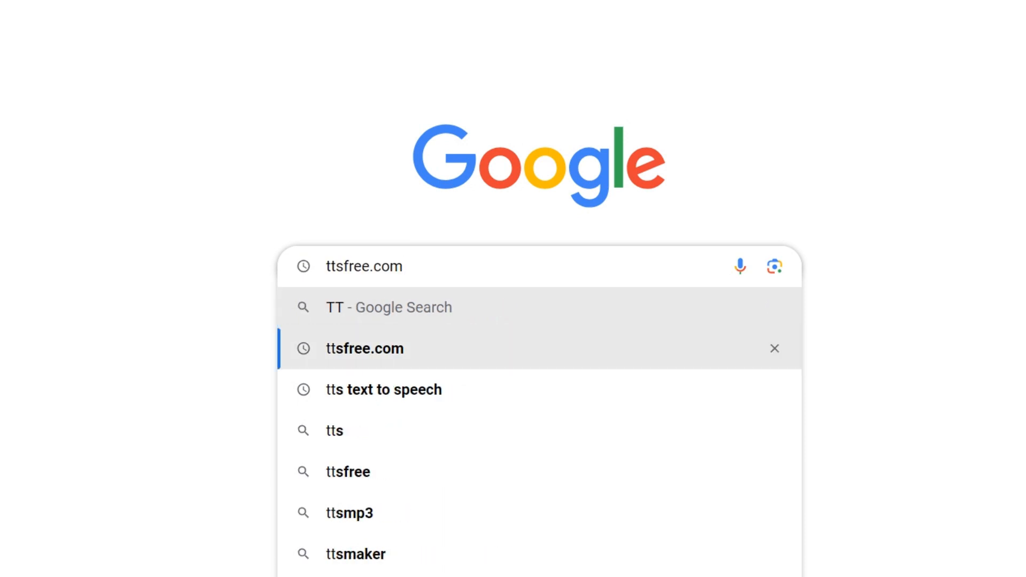
pyautogui.press('Return')
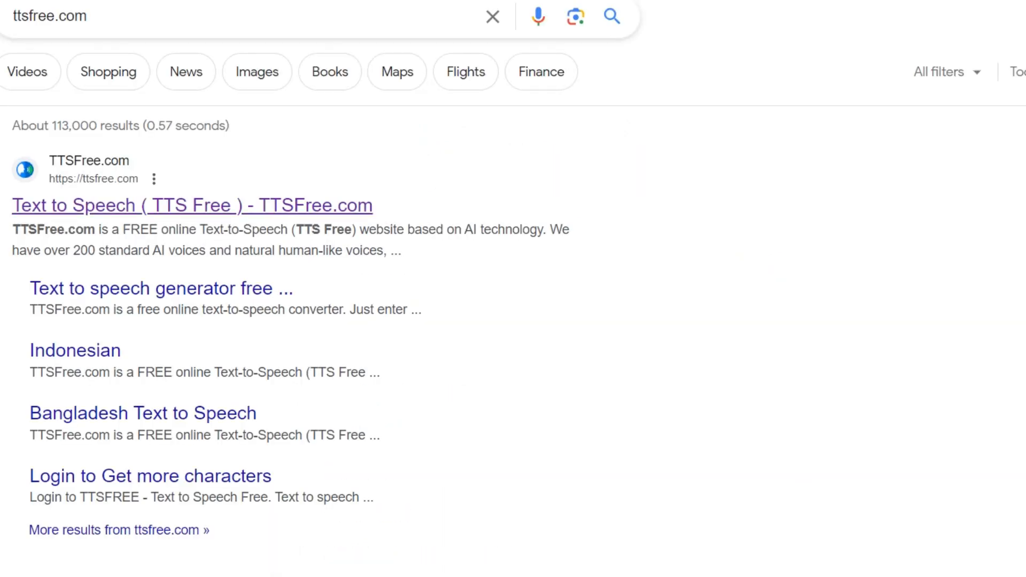
pyautogui.click(192, 205)
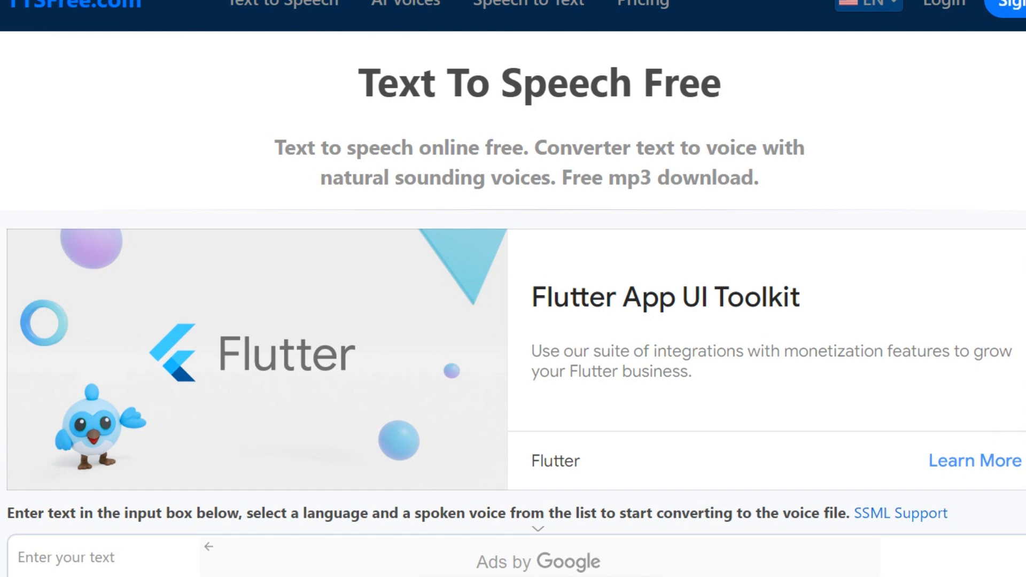
# Enter the story opening about a curious little fox named Felix in a land of talking animals and convert it to speech.
pyautogui.scroll(-6, 513, 288)
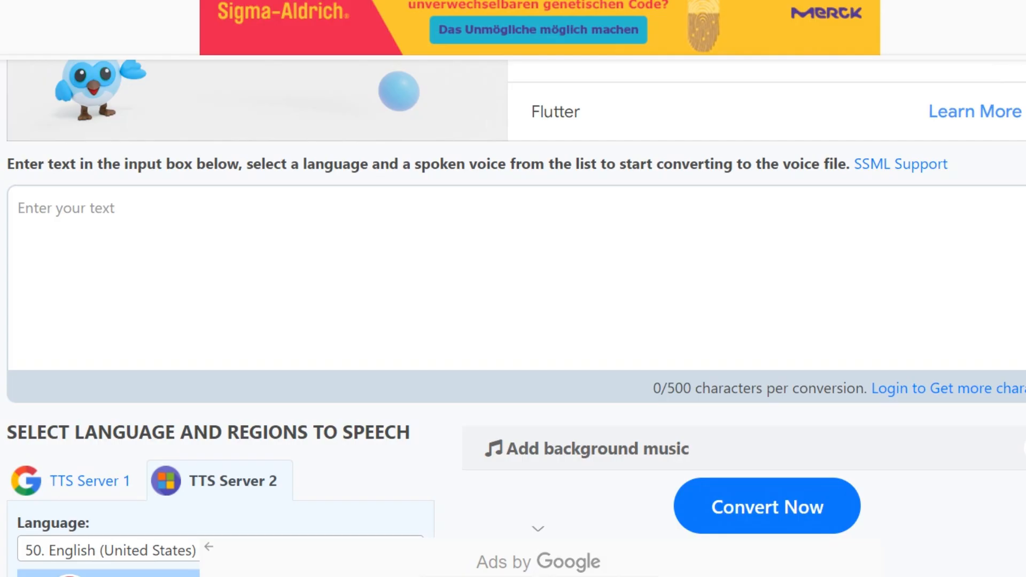
pyautogui.click(18, 208)
pyautogui.write('Once upon a time, in a colorful land filled with talking animals, lived a curious little fox named Felix. Felix was known for his adventurous spirit and his desire to explore every nook and cranny of his forest home.')
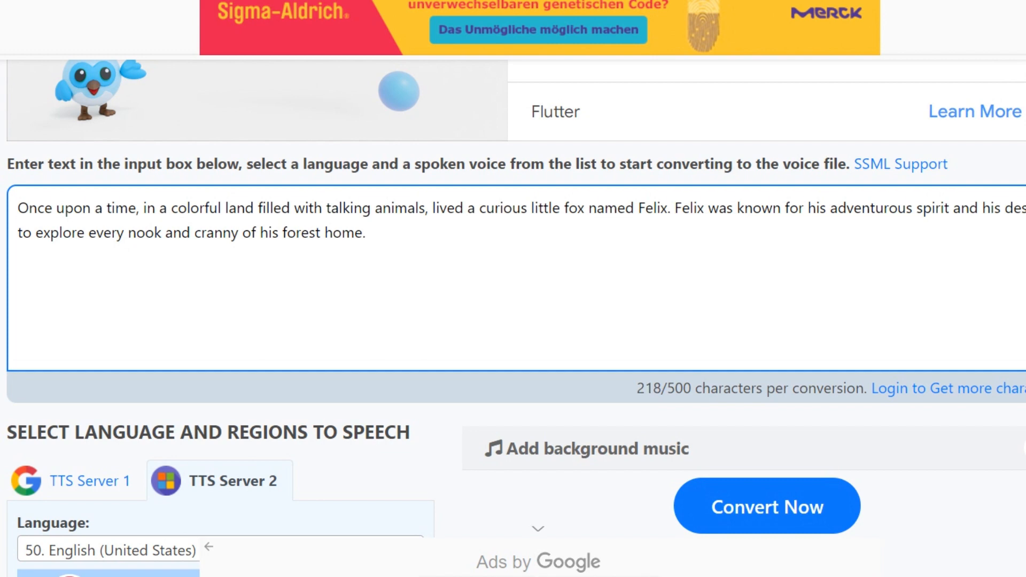
pyautogui.click(767, 506)
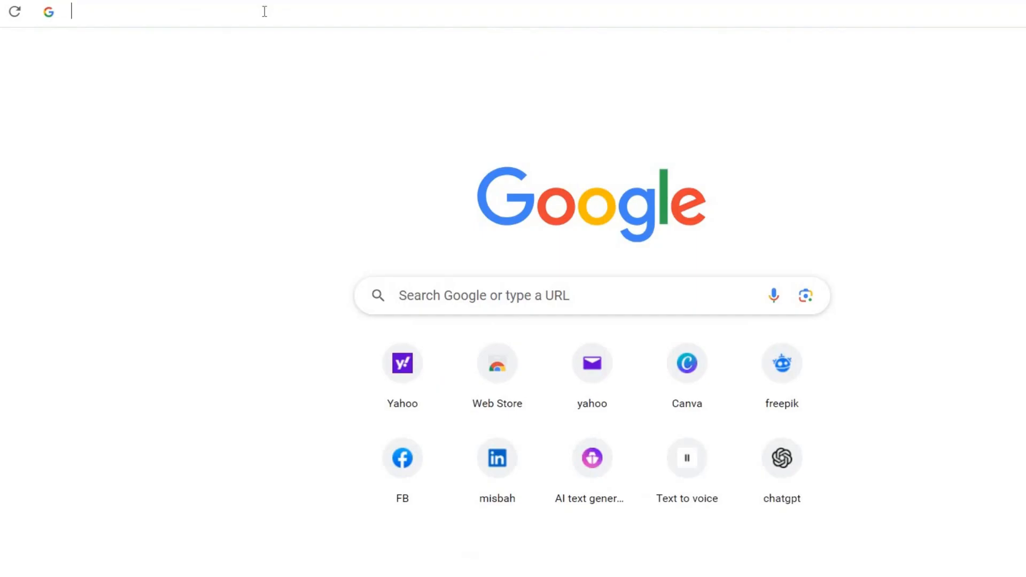
# Search Google for blue willow and open the BlueWillow free AI art generator website.
pyautogui.click(264, 11)
pyautogui.write('blue')
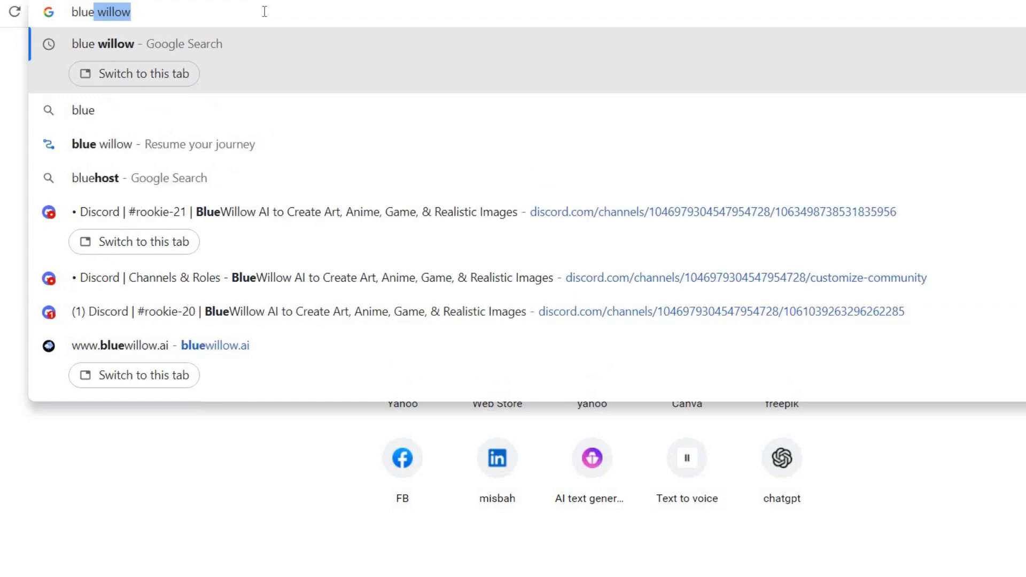
pyautogui.press('Down')
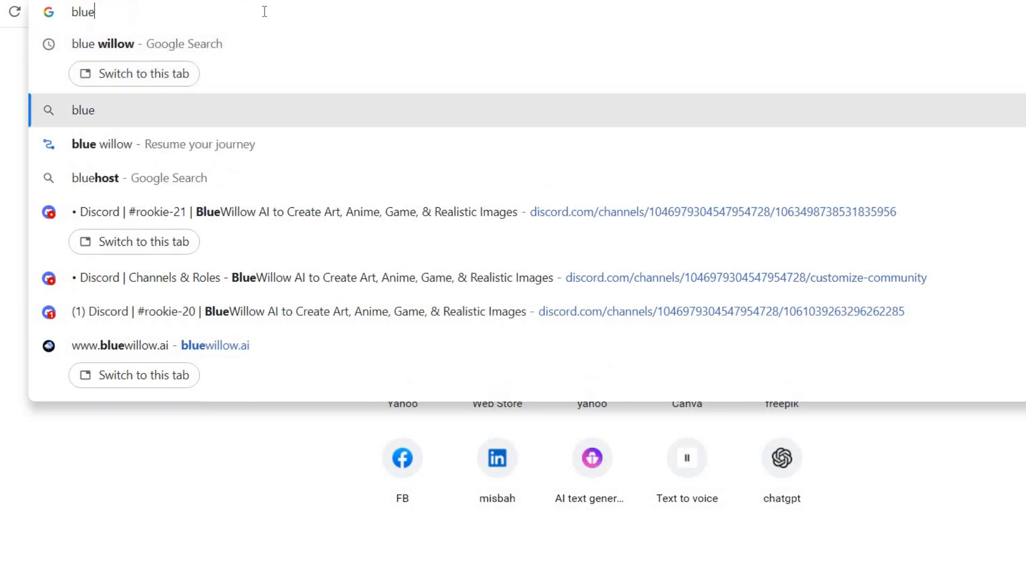
pyautogui.press('Up')
pyautogui.press('Return')
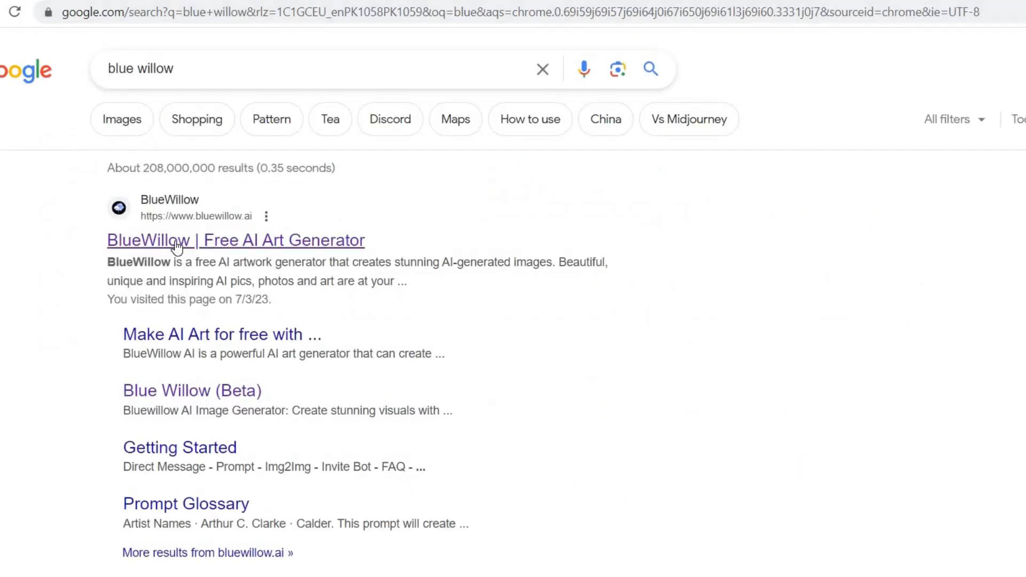
pyautogui.click(177, 243)
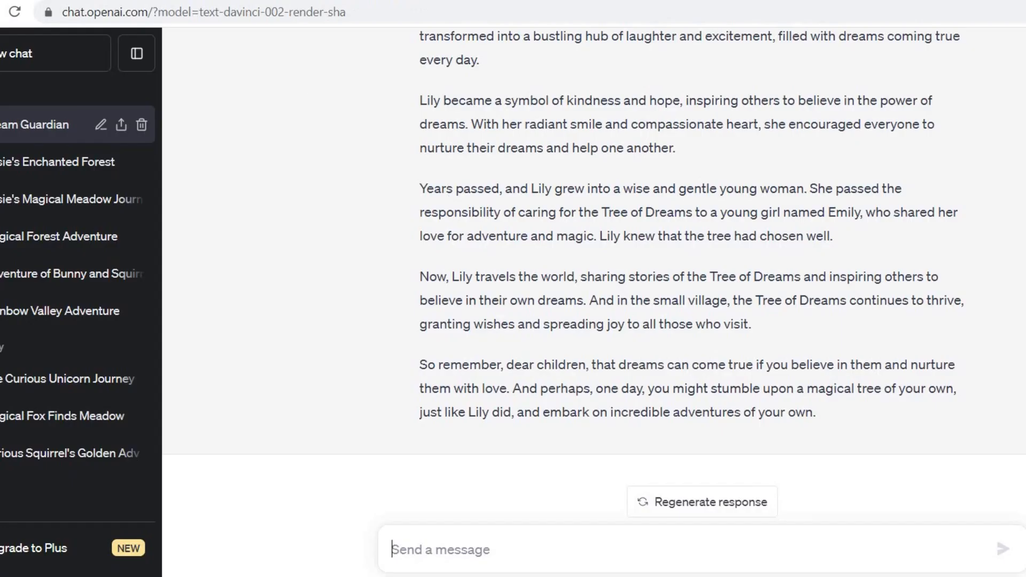
# Copy the first paragraph of the ChatGPT story about Lily into the message of the rookie-21 channel on Discord.
pyautogui.scroll(15, 542, 131)
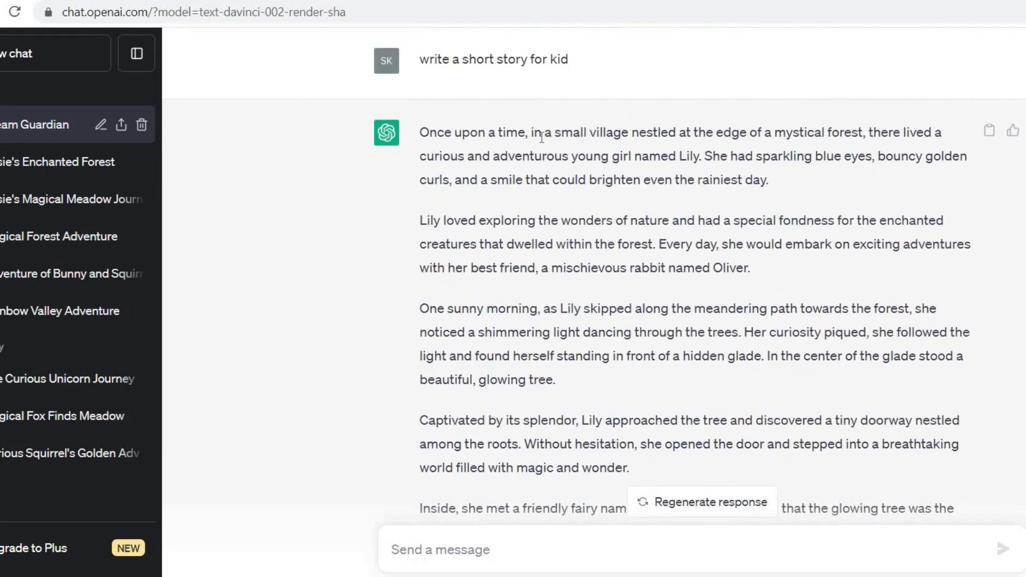
pyautogui.tripleClick(542, 132)
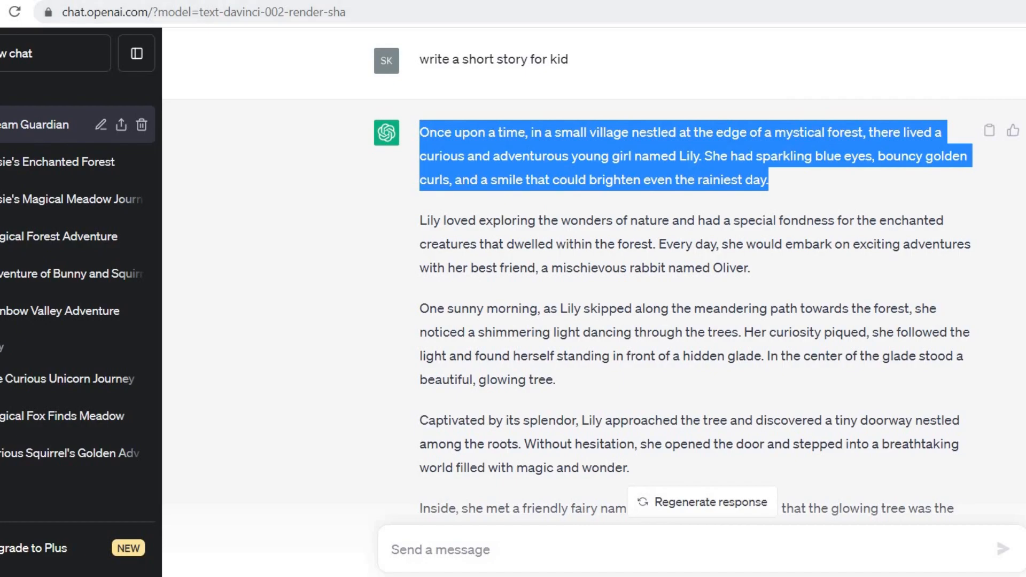
pyautogui.hotkey('ctrl', 'Tab')
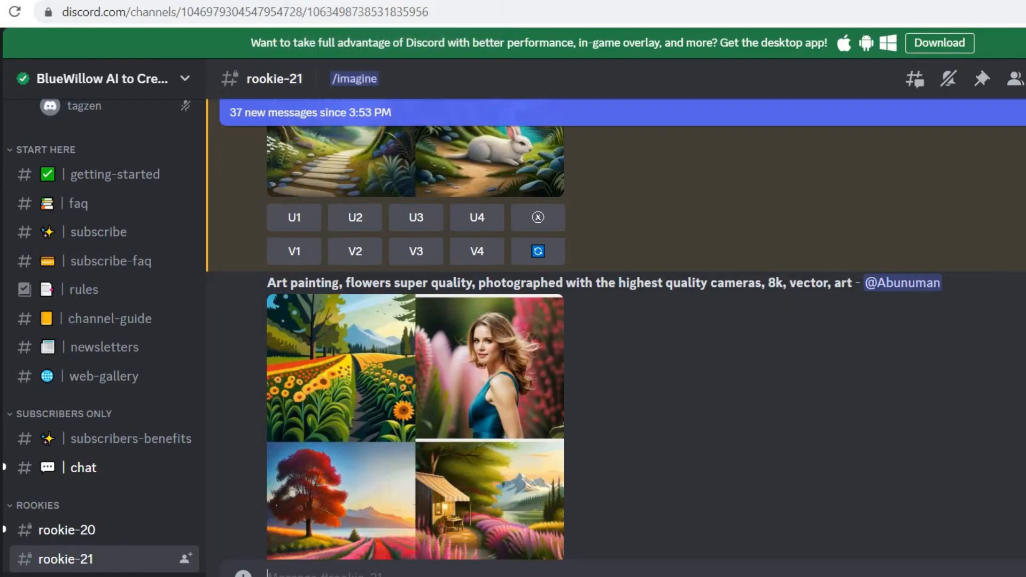
pyautogui.hotkey('ctrl', 'v')
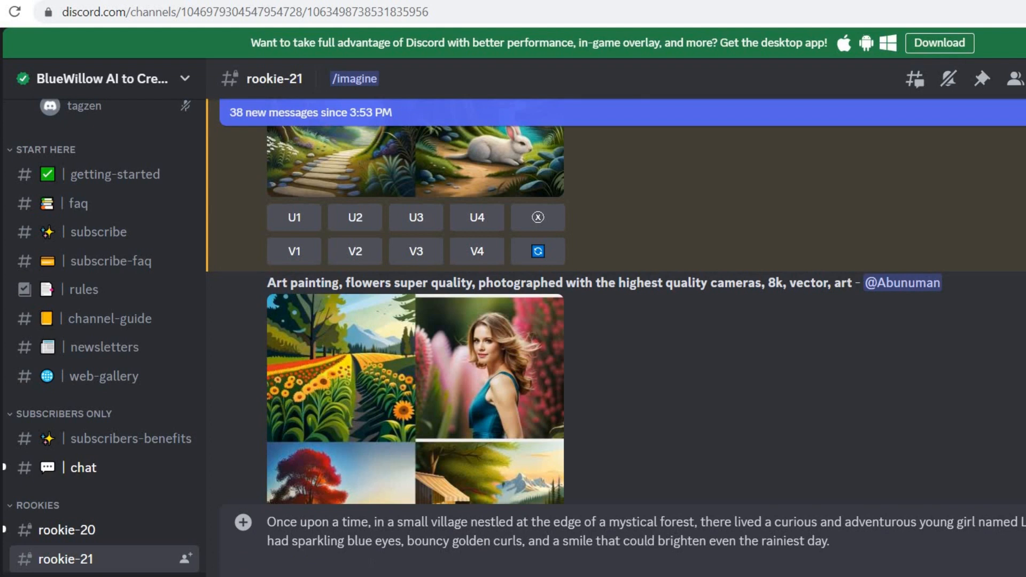
# Add the /imagine command before the pasted paragraph, send it, and open the rabbit-in-the-forest image grid.
pyautogui.click(267, 522)
pyautogui.write('/imagi')
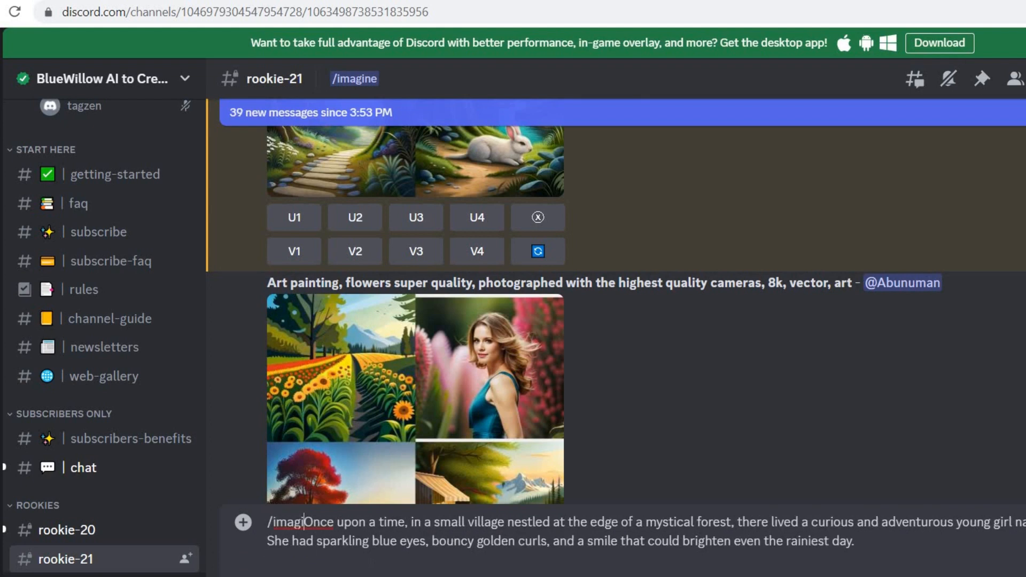
pyautogui.write('n')
pyautogui.press('Return')
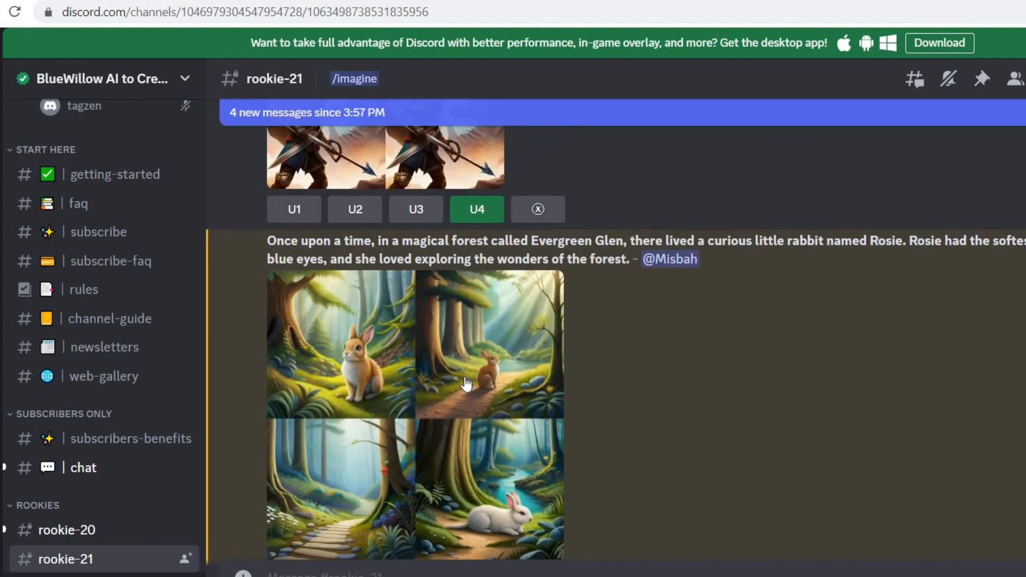
pyautogui.click(464, 377)
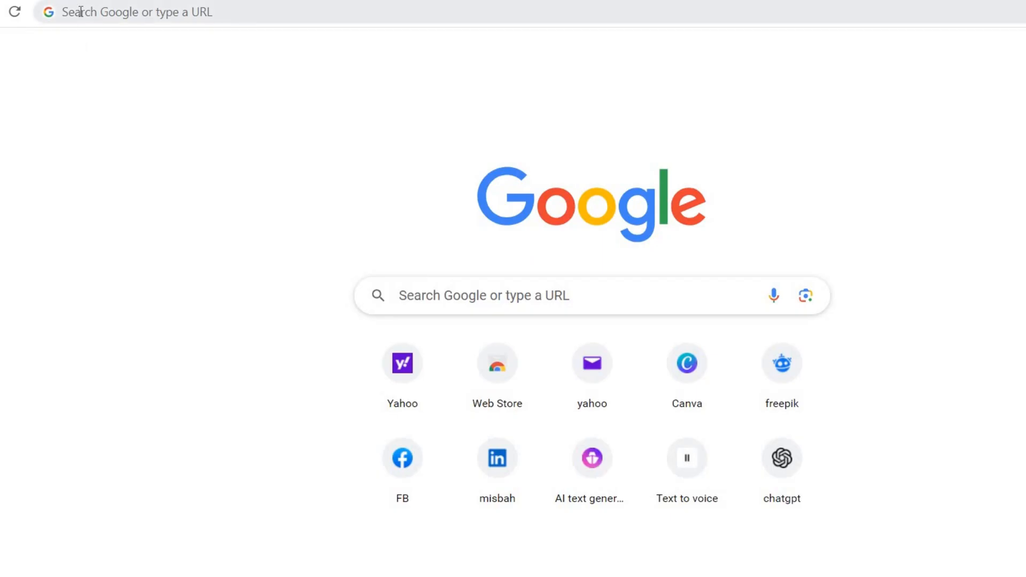
# Search Google for capcut and open the CapCut all-in-one video editor website.
pyautogui.click(80, 12)
pyautogui.write('capcut')
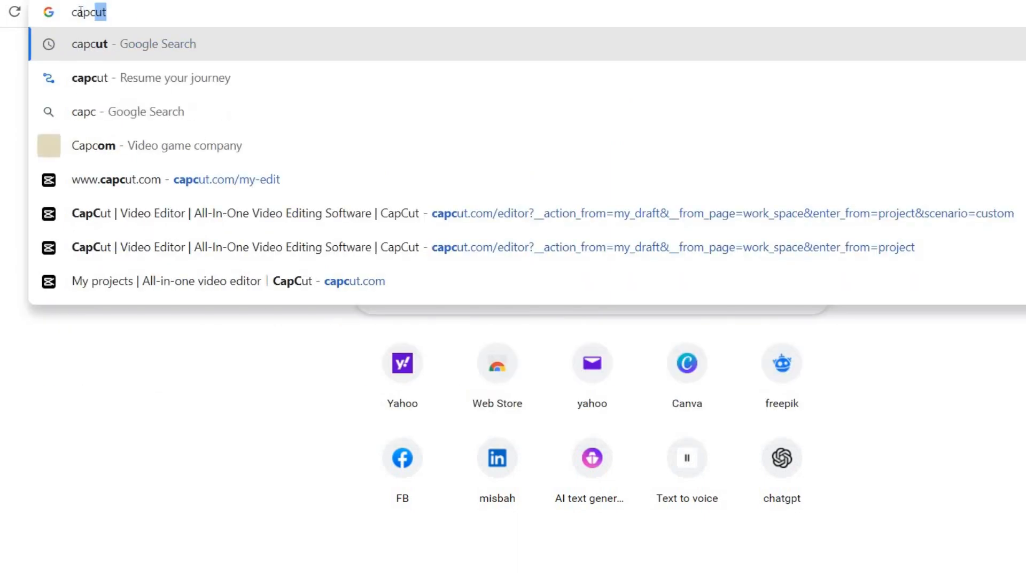
pyautogui.press('Return')
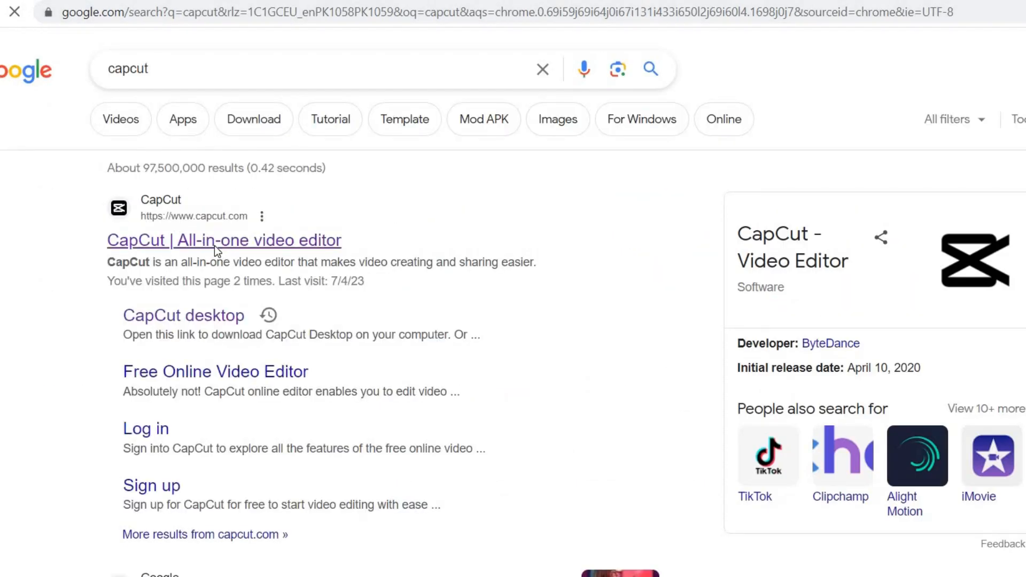
pyautogui.click(213, 245)
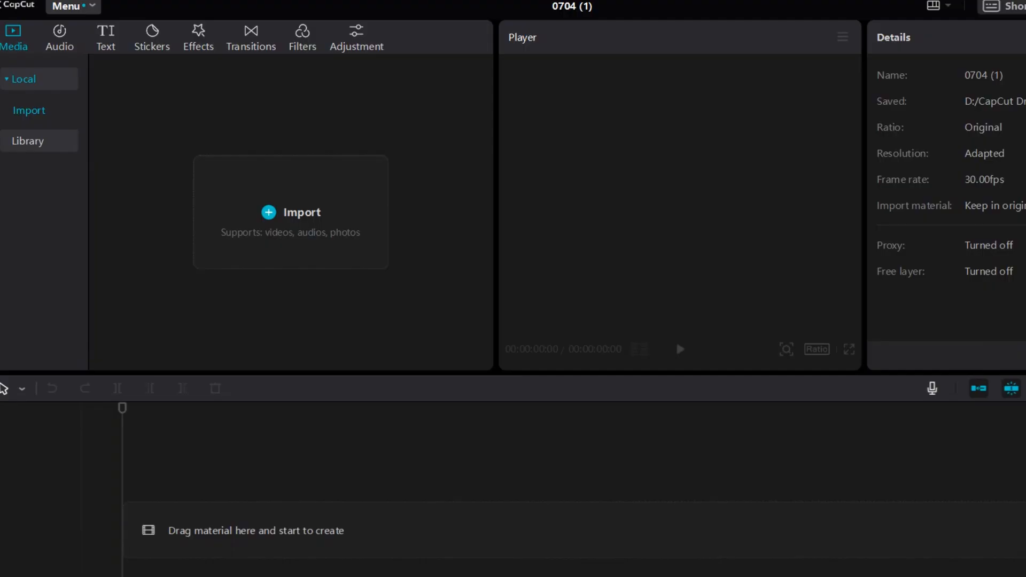
# Import the image lenardo.1 from the cartoon video folder on the Desktop into the CapCut project.
pyautogui.click(291, 212)
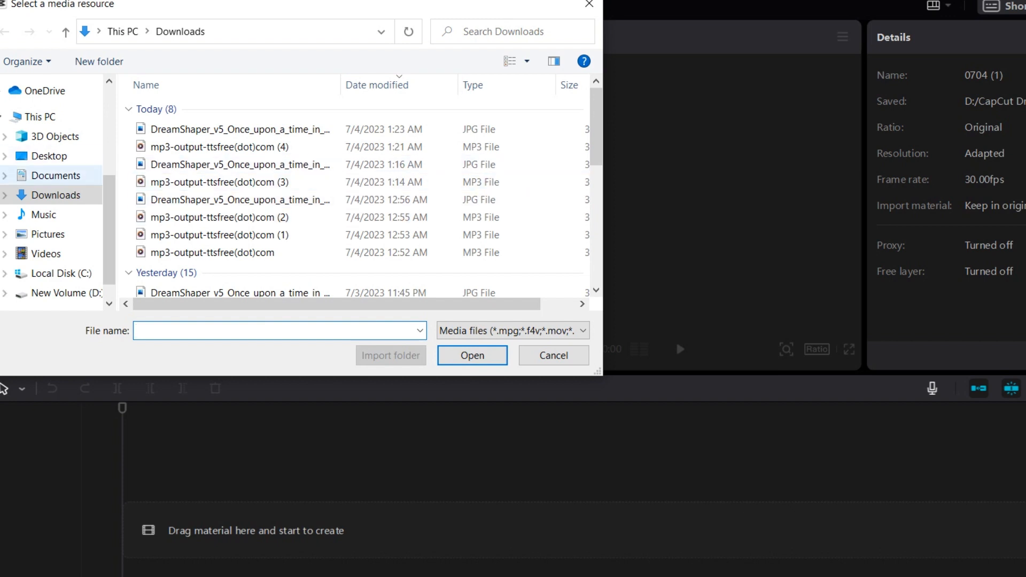
pyautogui.click(49, 156)
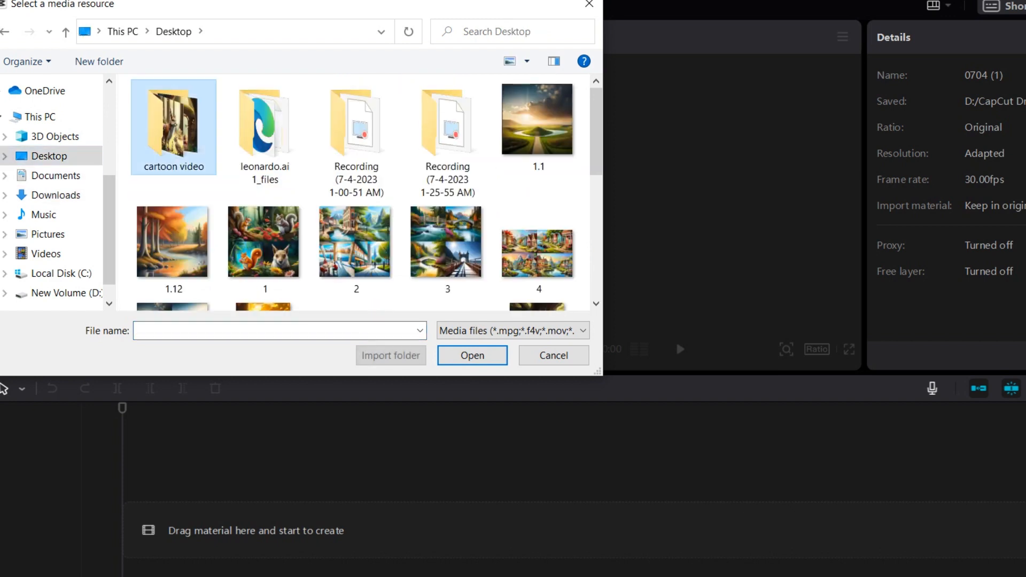
pyautogui.doubleClick(171, 124)
pyautogui.click(171, 120)
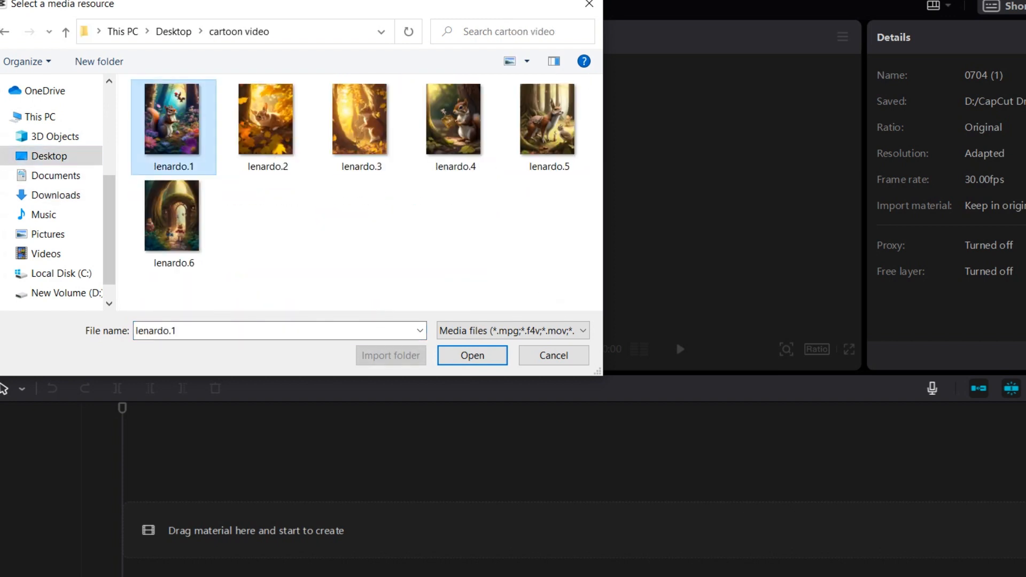
pyautogui.click(472, 355)
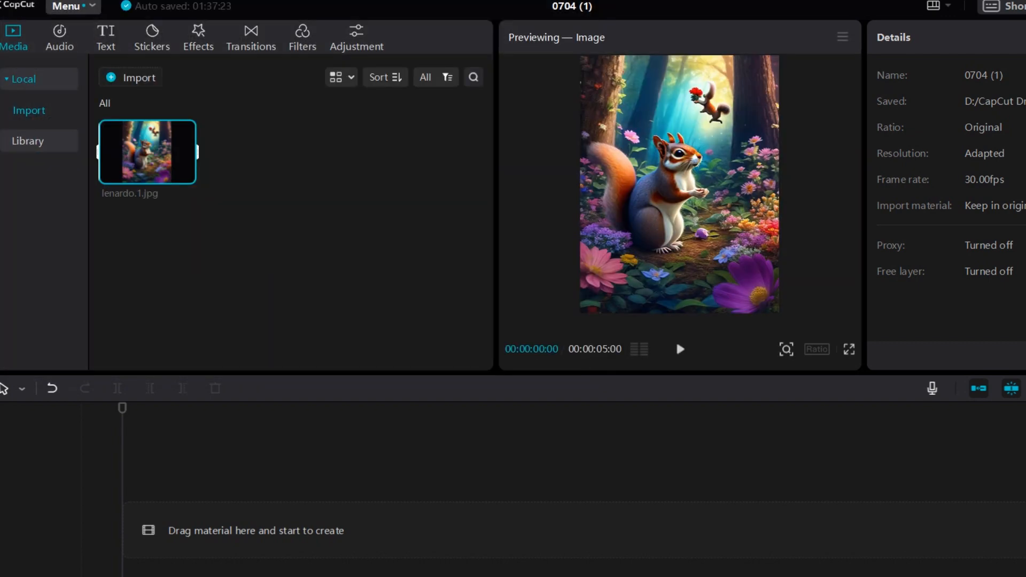
# Import the images lenardo.2 through lenardo.5 from the cartoon video folder into the project media.
pyautogui.click(130, 78)
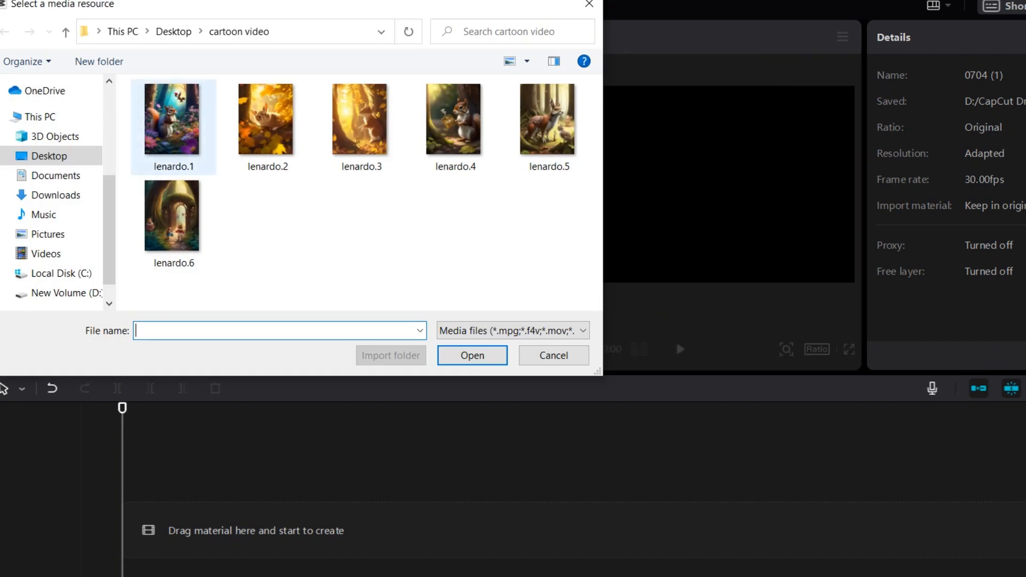
pyautogui.click(267, 119)
pyautogui.click(472, 355)
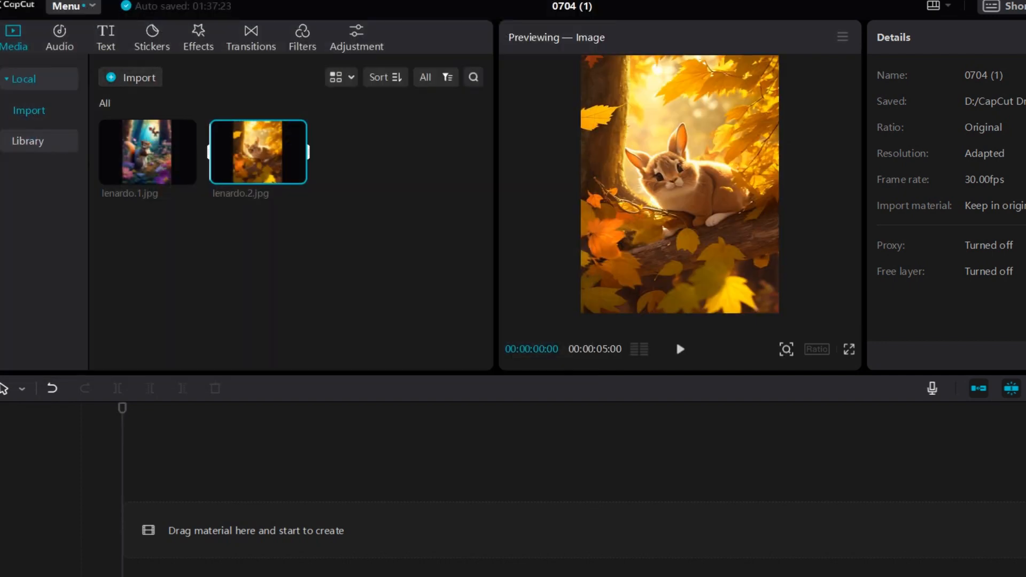
pyautogui.click(130, 78)
pyautogui.click(359, 120)
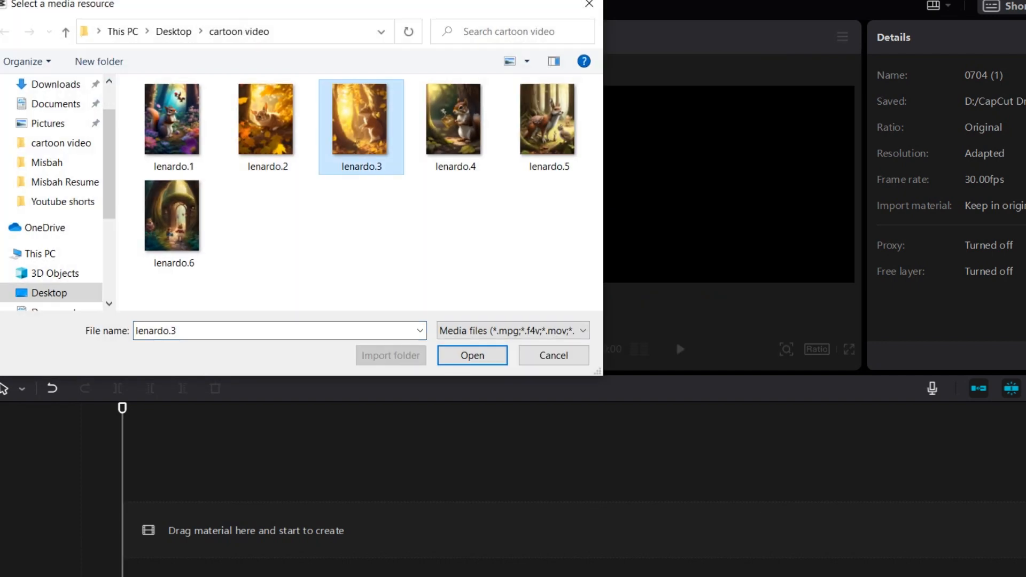
pyautogui.press('Return')
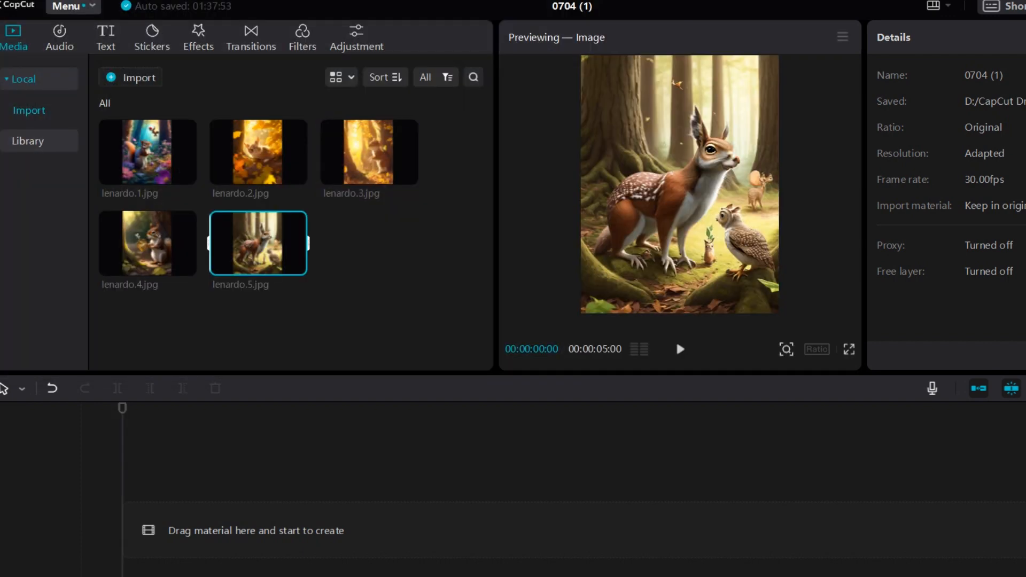
# Import mp3-output-ttsfree(dot)com (4) from Downloads as extracted audio, and return to the imported images.
pyautogui.click(60, 37)
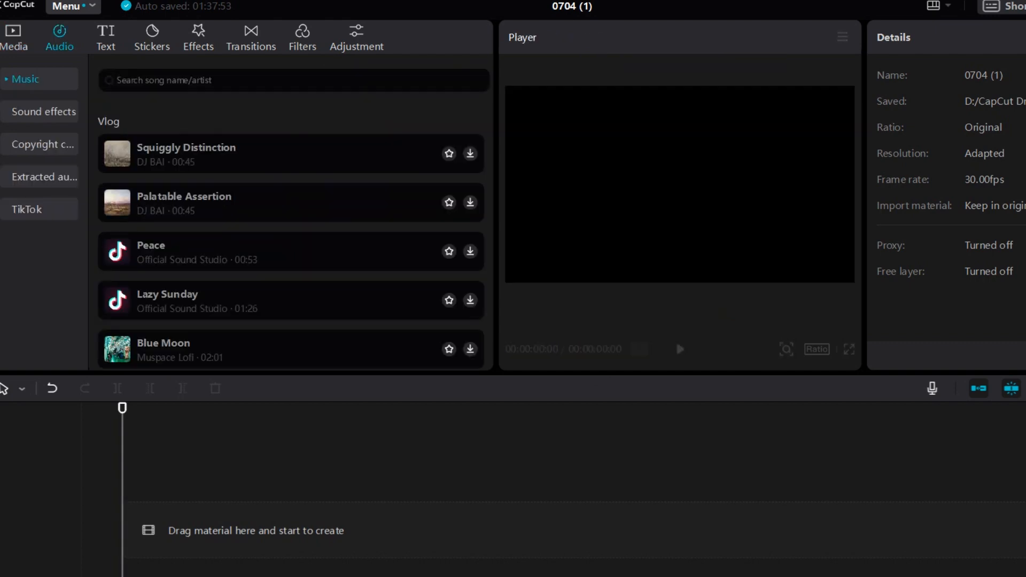
pyautogui.click(44, 176)
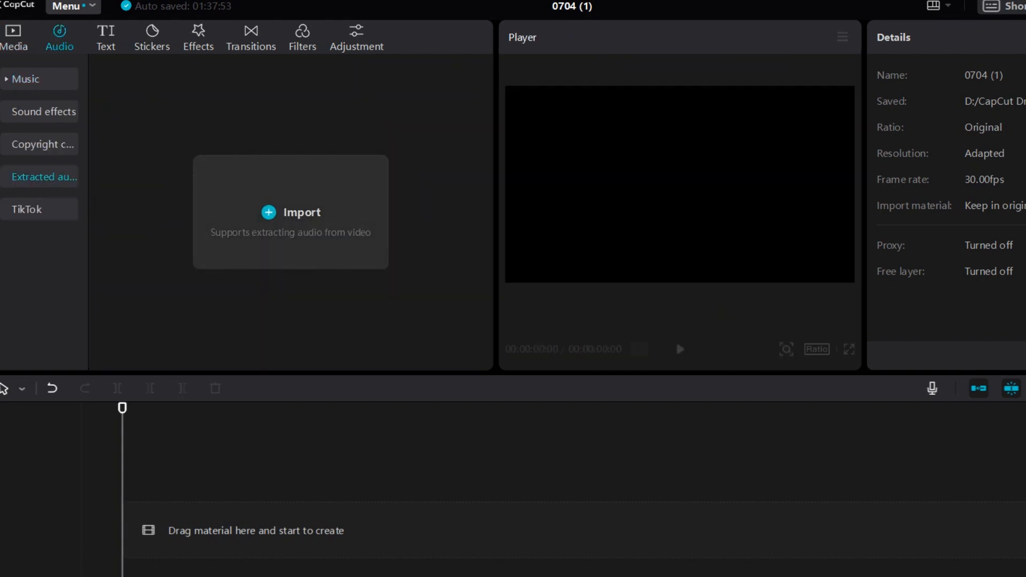
pyautogui.click(291, 212)
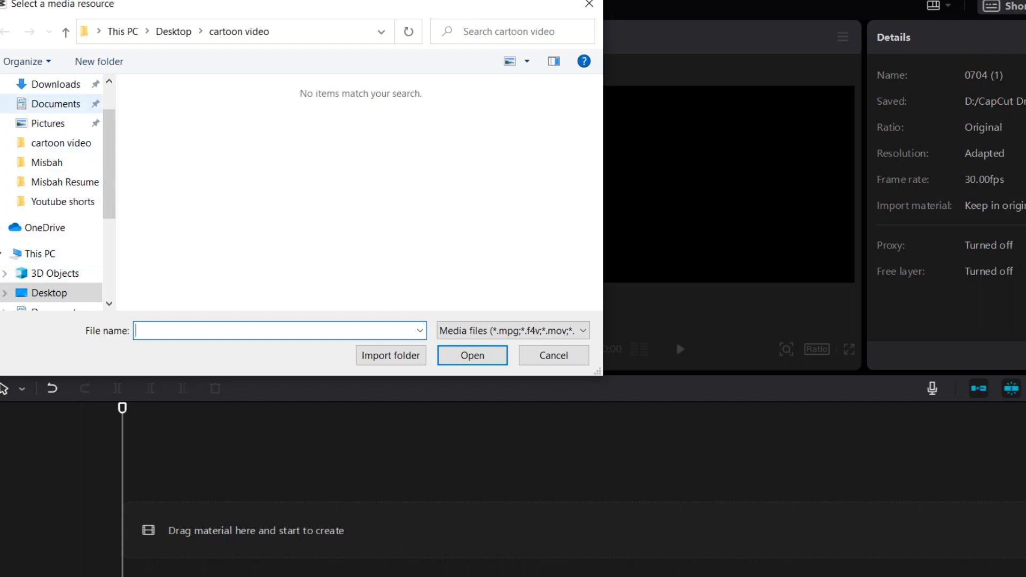
pyautogui.click(53, 84)
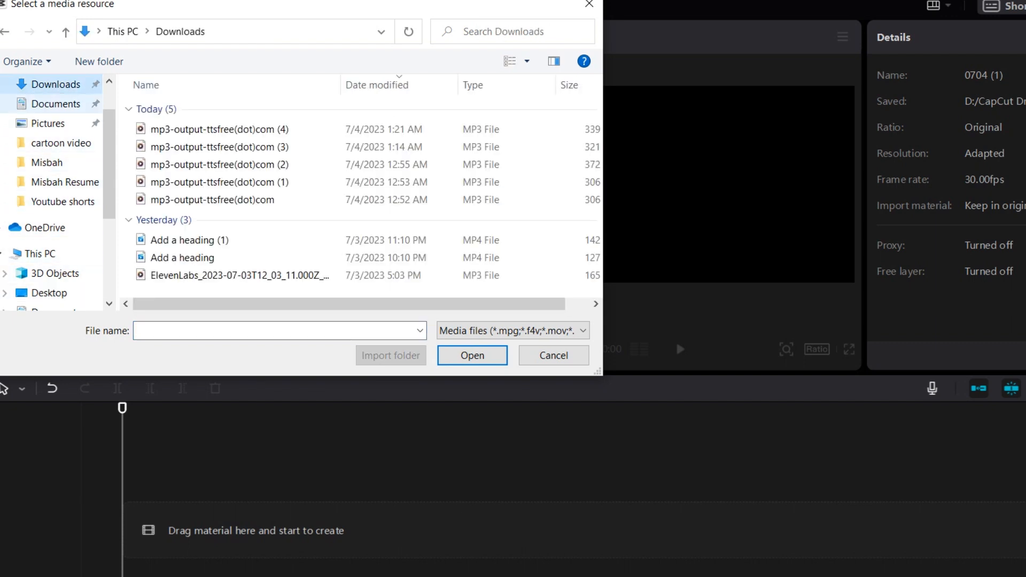
pyautogui.click(213, 129)
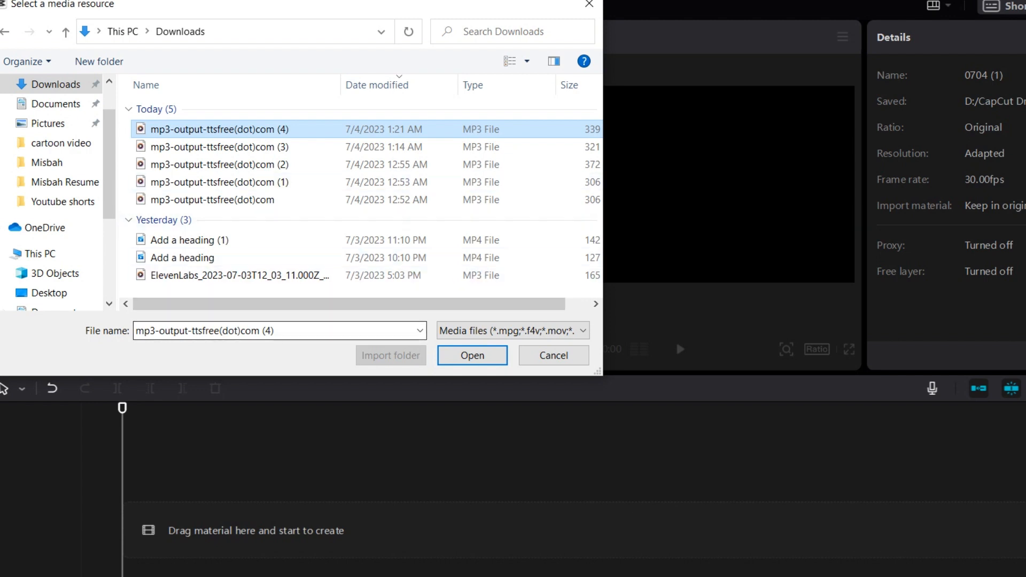
pyautogui.click(472, 355)
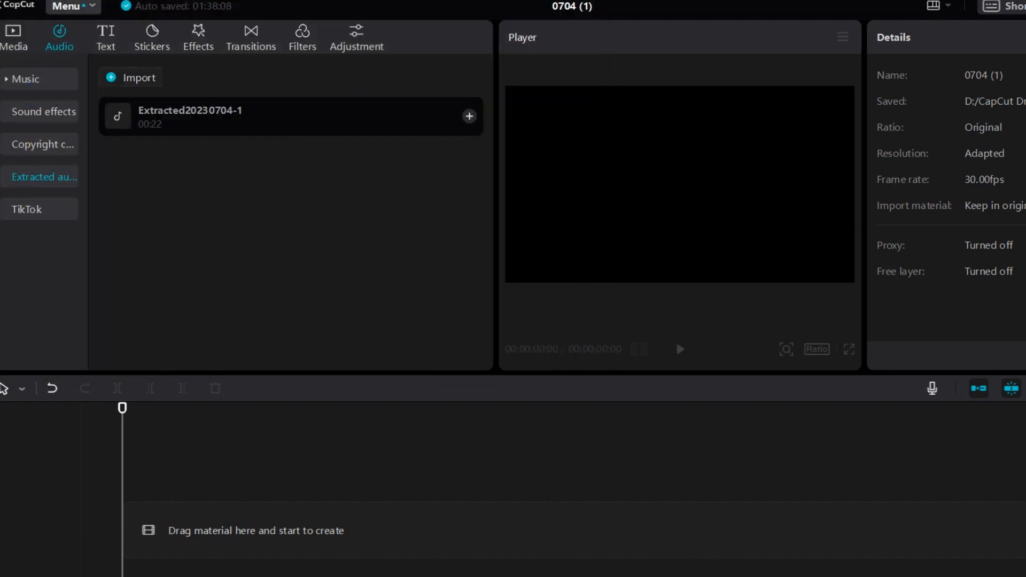
pyautogui.click(14, 37)
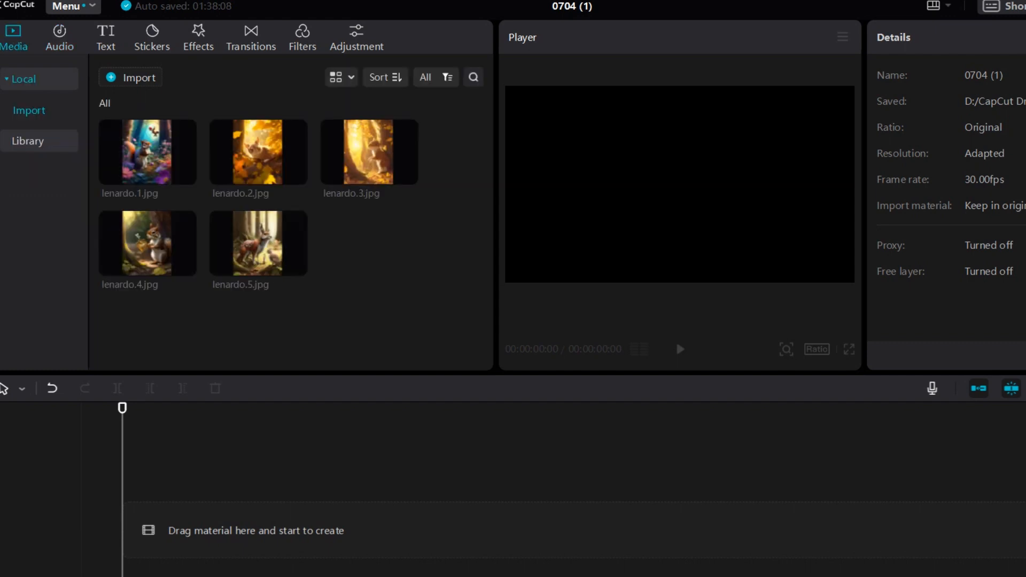
# Place the images lenardo.1 through lenardo.4 one after another on the timeline.
pyautogui.click(679, 347)
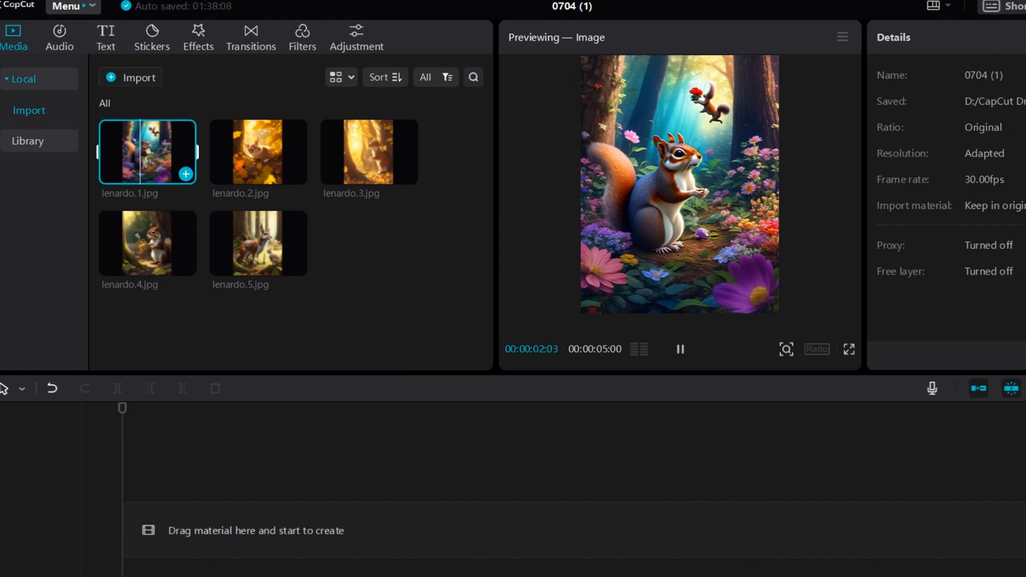
pyautogui.click(185, 174)
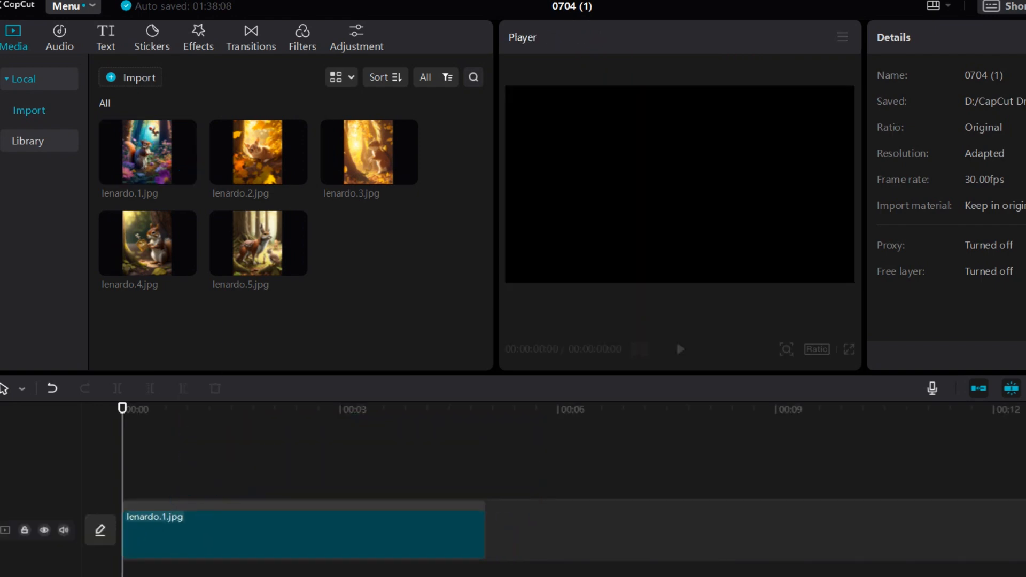
pyautogui.moveTo(258, 152); pyautogui.dragTo(521, 534)
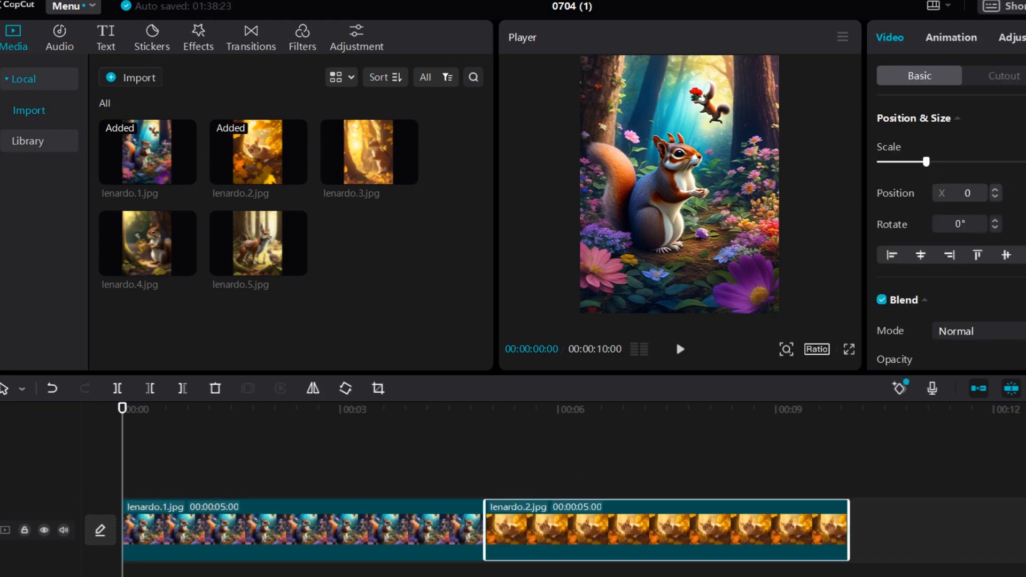
pyautogui.moveTo(368, 155); pyautogui.dragTo(865, 534)
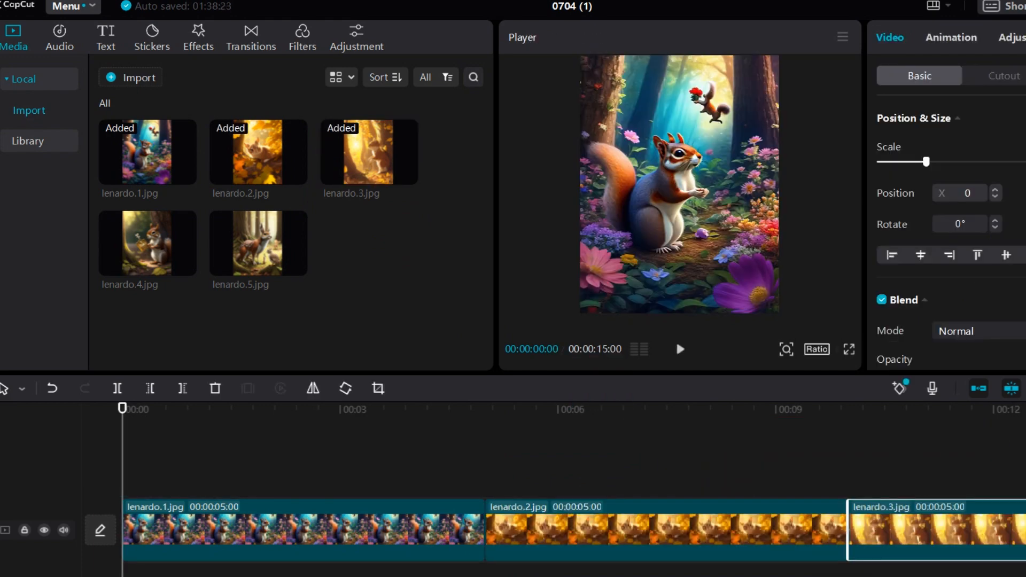
pyautogui.moveTo(147, 243); pyautogui.dragTo(748, 455)
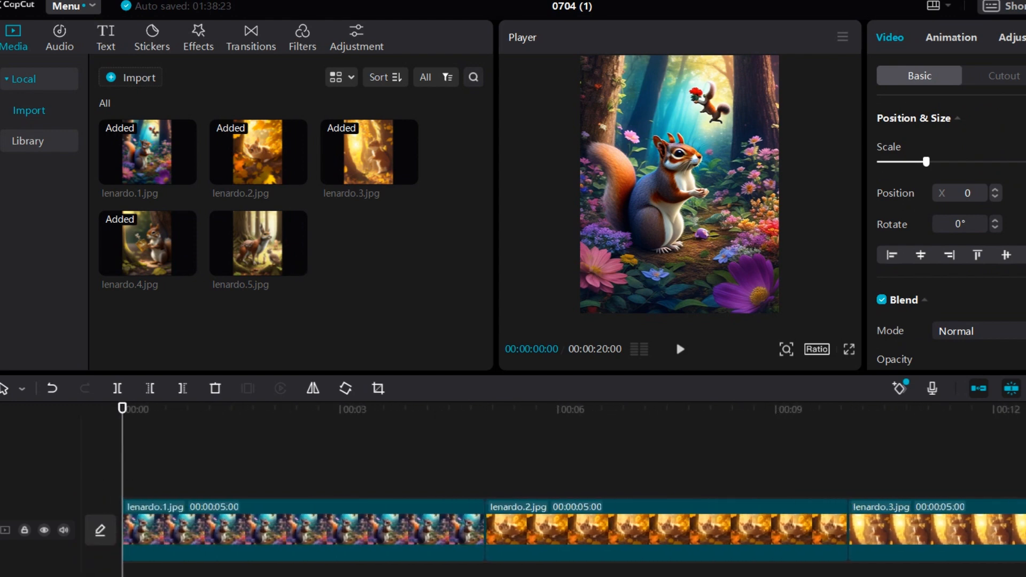
# Place the extracted audio Extracted20230704-1 beneath the images from the start of the timeline and play the sequence back.
pyautogui.click(60, 37)
pyautogui.click(117, 116)
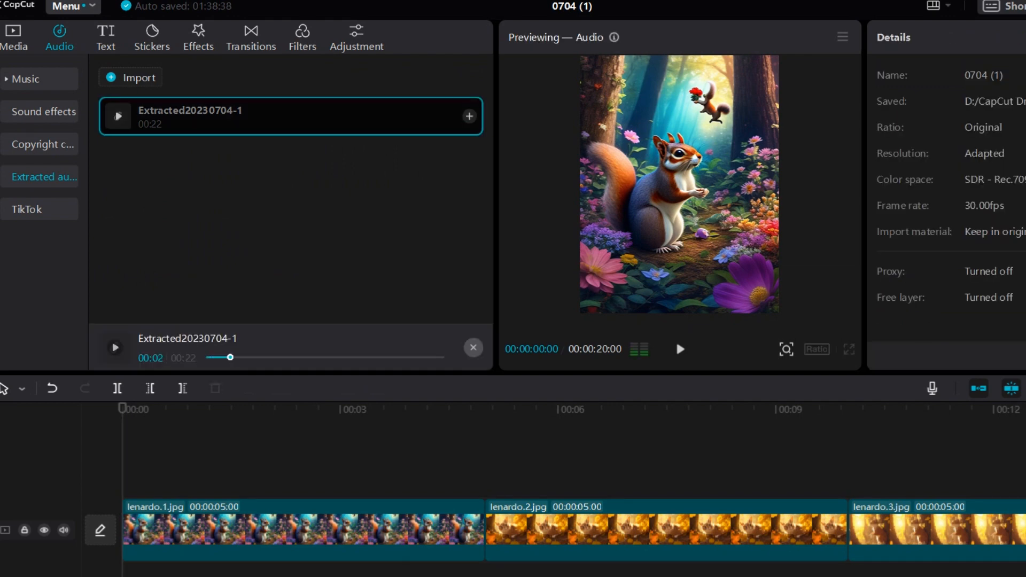
pyautogui.moveTo(294, 116); pyautogui.dragTo(176, 561)
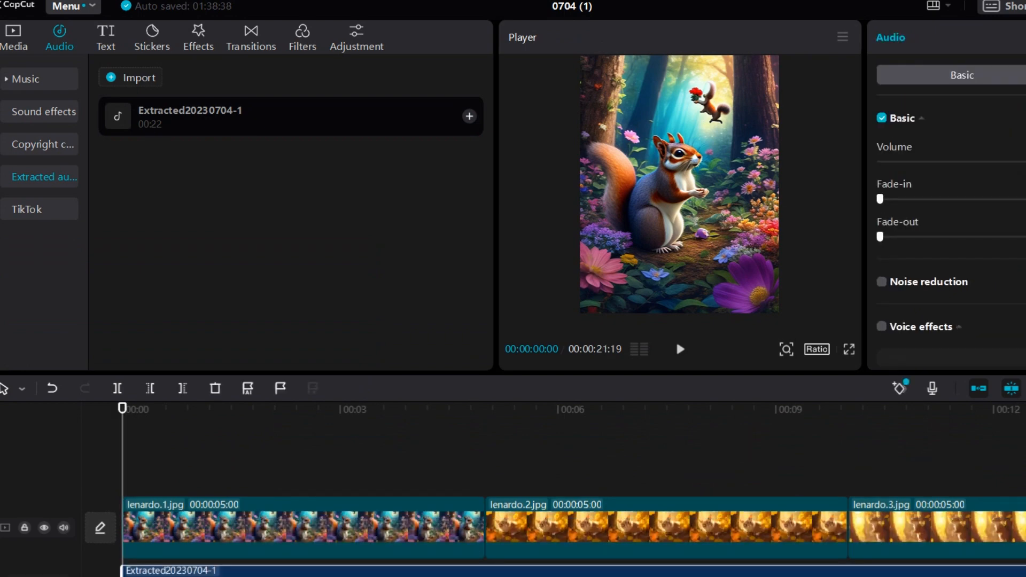
pyautogui.press('space')
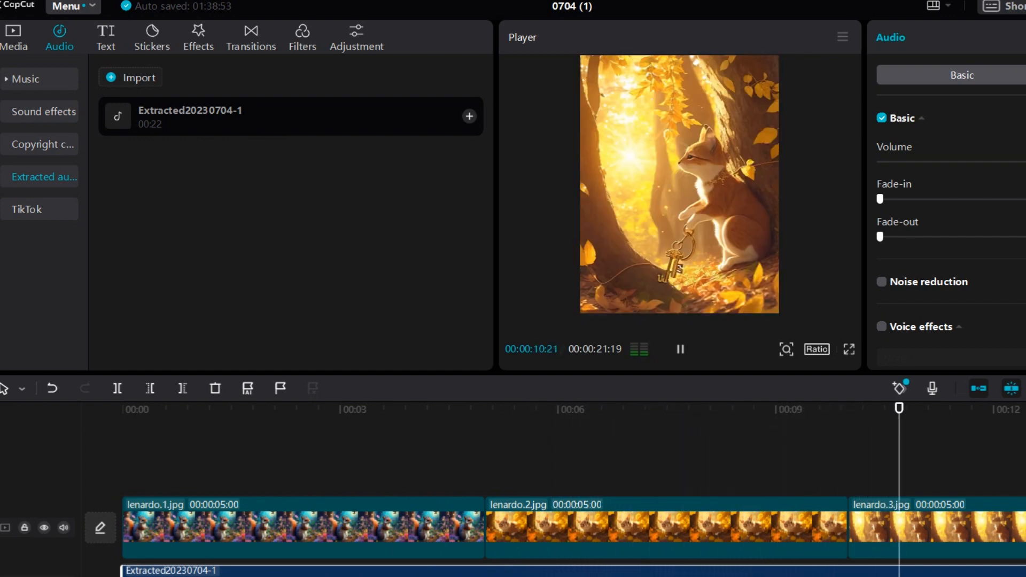
pyautogui.click(678, 348)
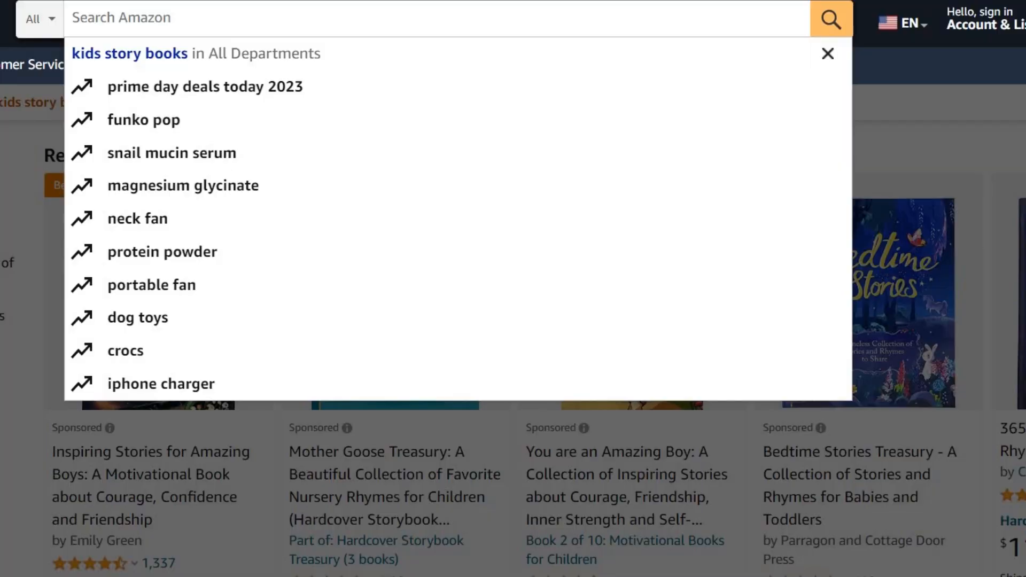
# Search Amazon for kids story books and look through the listed books with their prices and ratings.
pyautogui.write('kids')
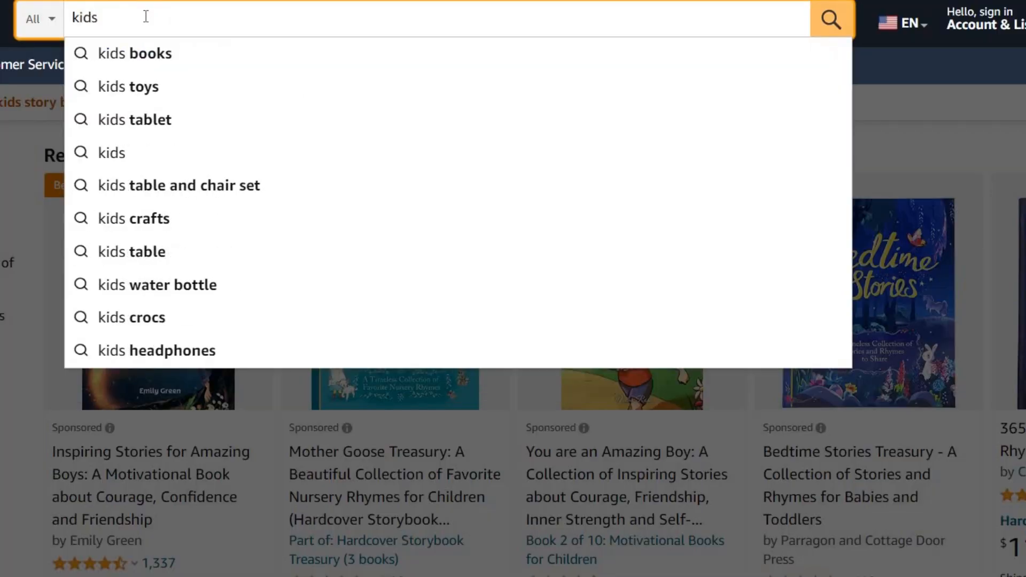
pyautogui.write(' s')
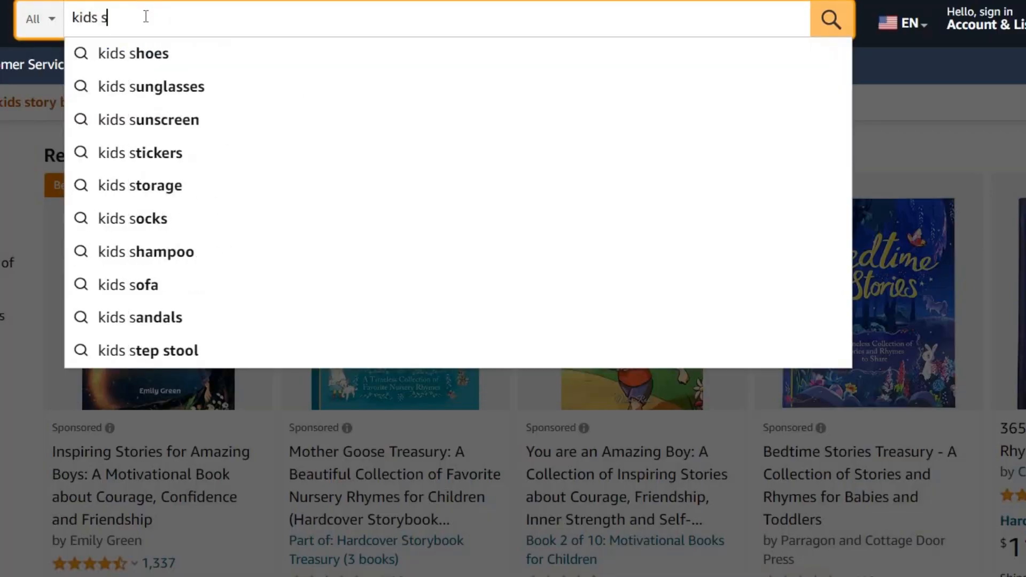
pyautogui.write('tory')
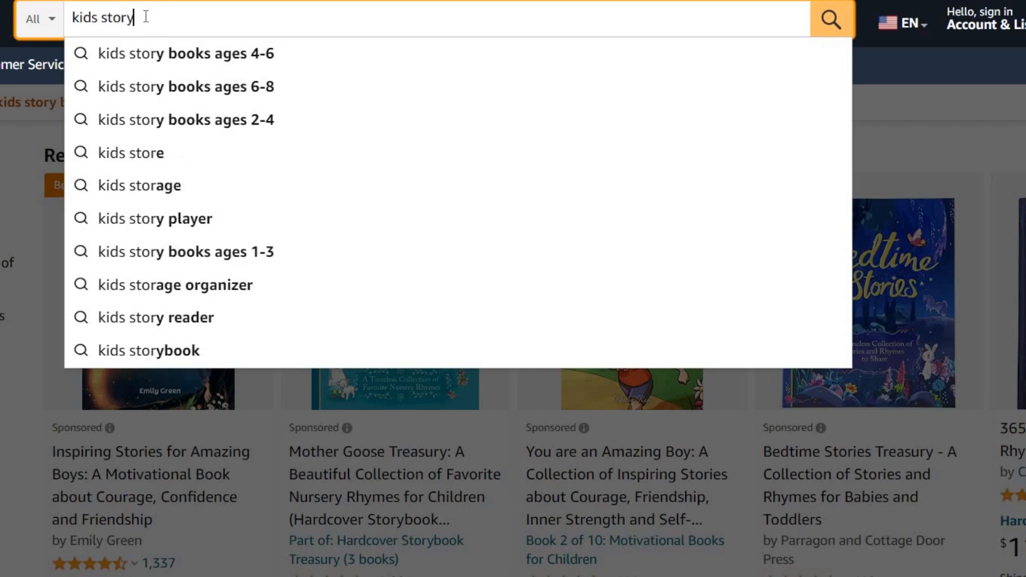
pyautogui.write(' book')
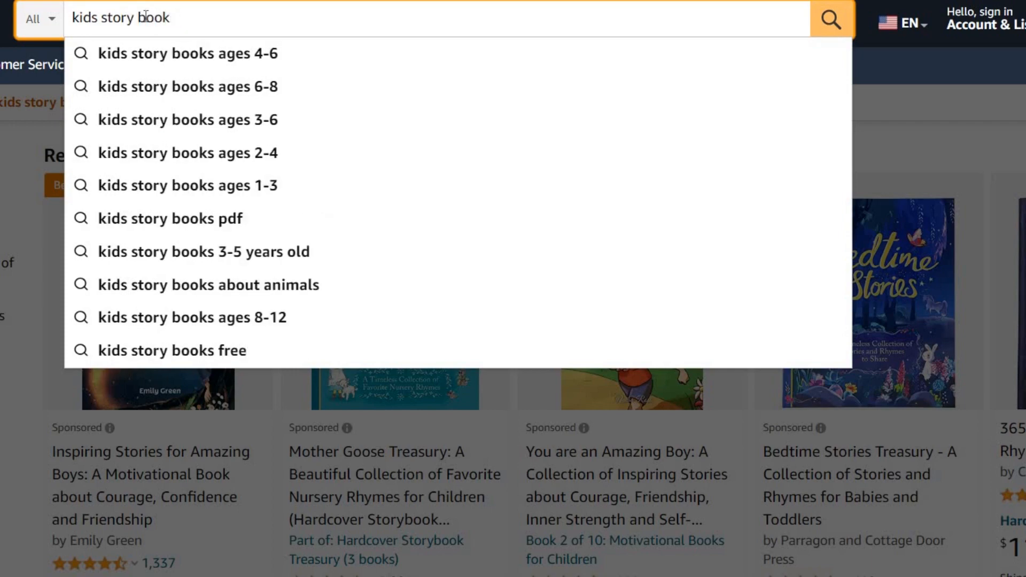
pyautogui.write('s')
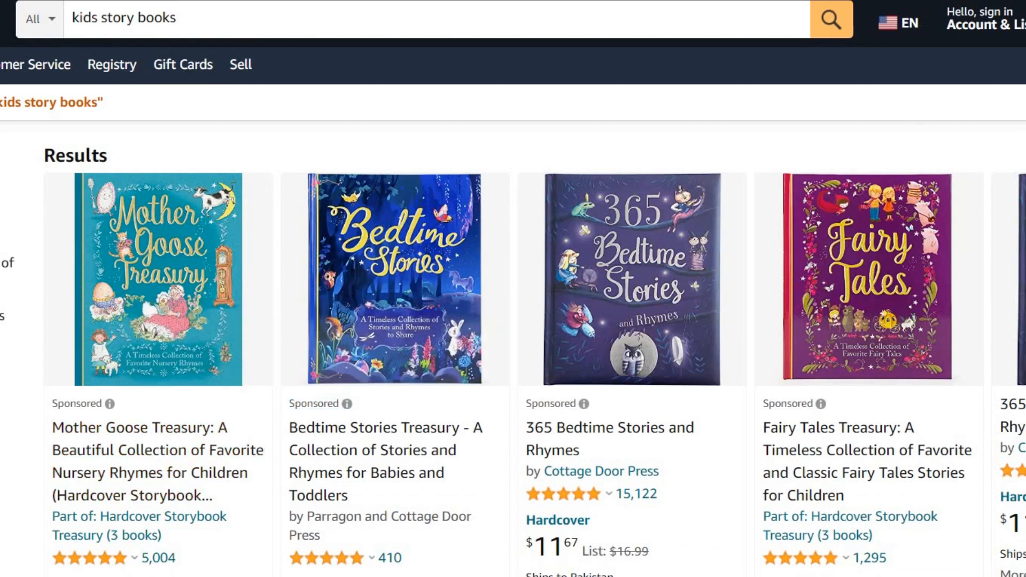
pyautogui.scroll(-10, 349, 204)
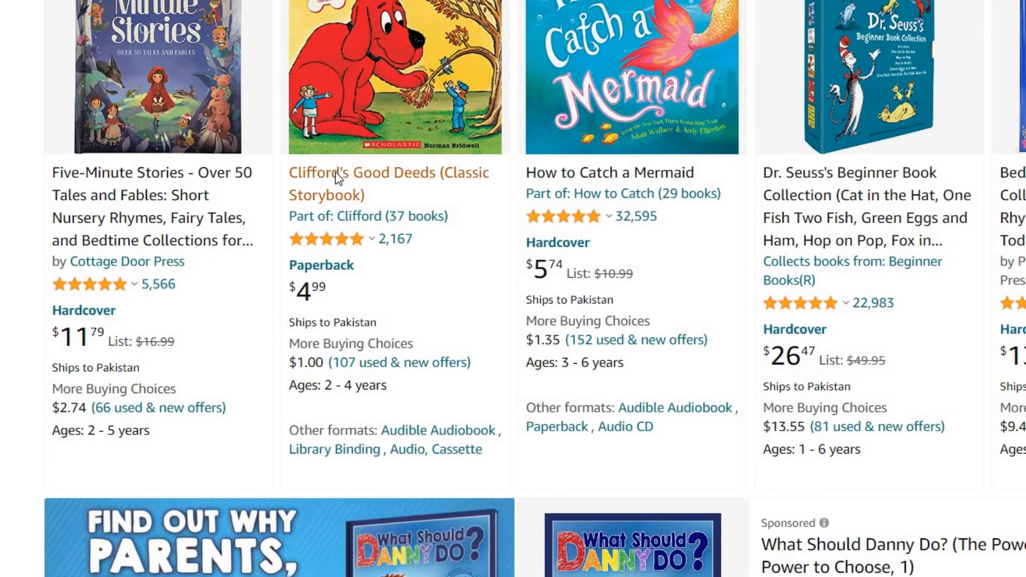
pyautogui.click(336, 179)
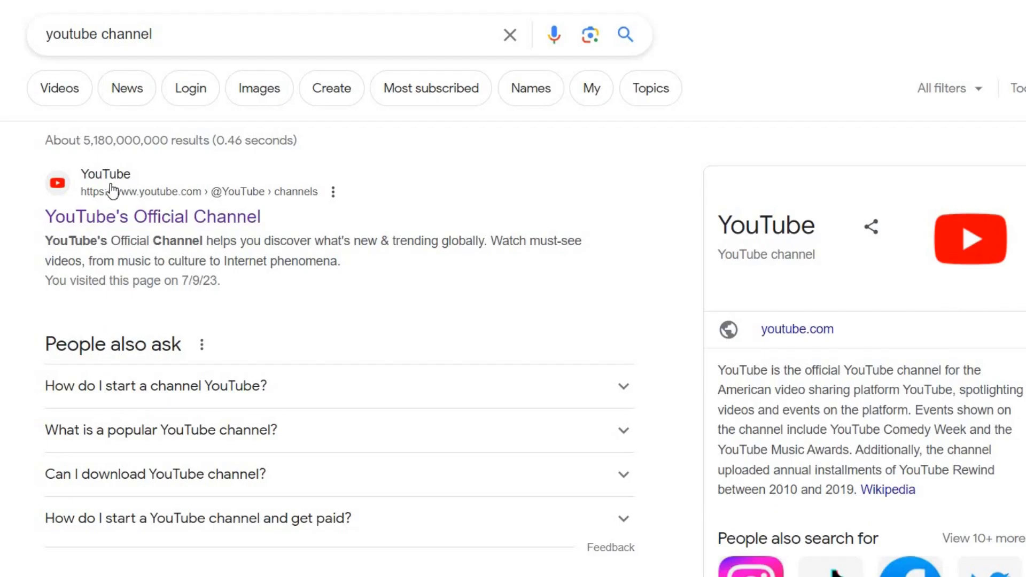
# Open YouTube's Official Channel from the Google results and search YouTube for kids story in english.
pyautogui.click(117, 218)
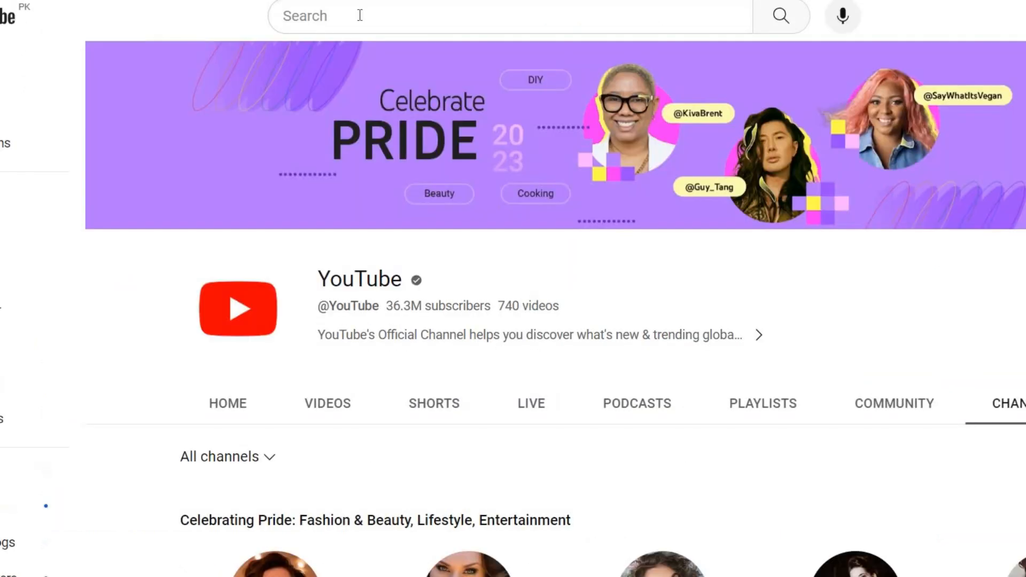
pyautogui.click(360, 15)
pyautogui.write('kids')
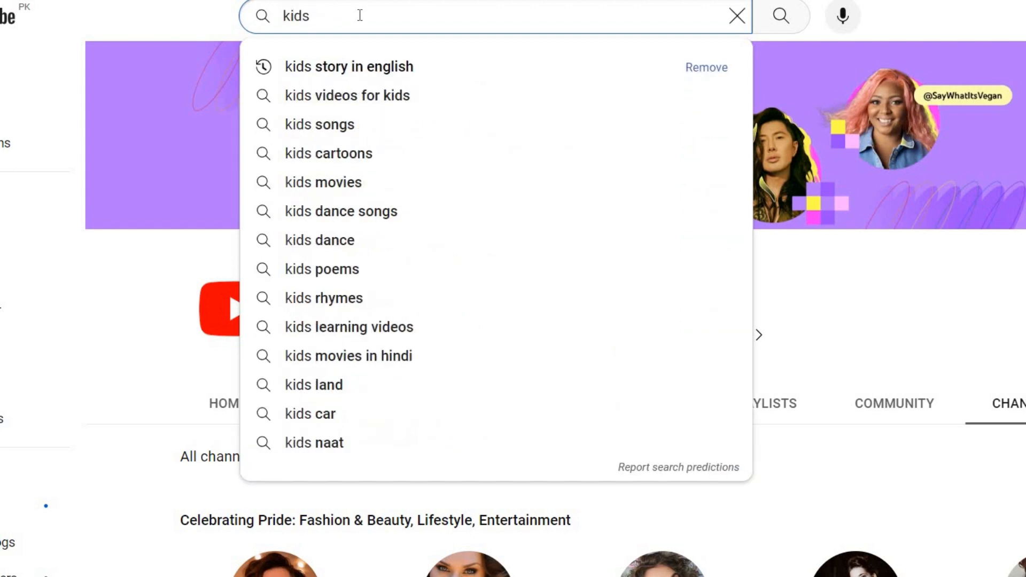
pyautogui.press('Down')
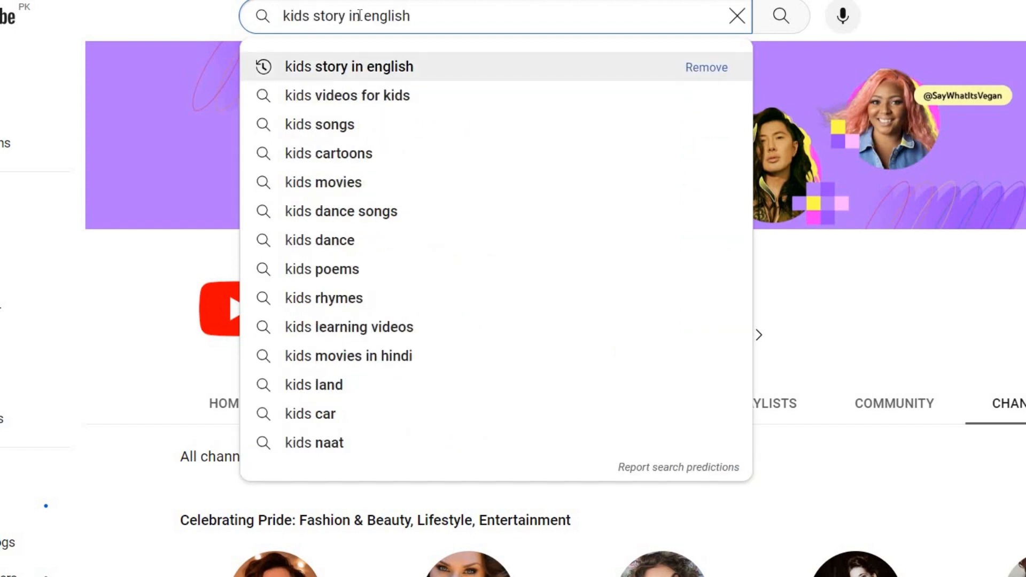
pyautogui.press('Return')
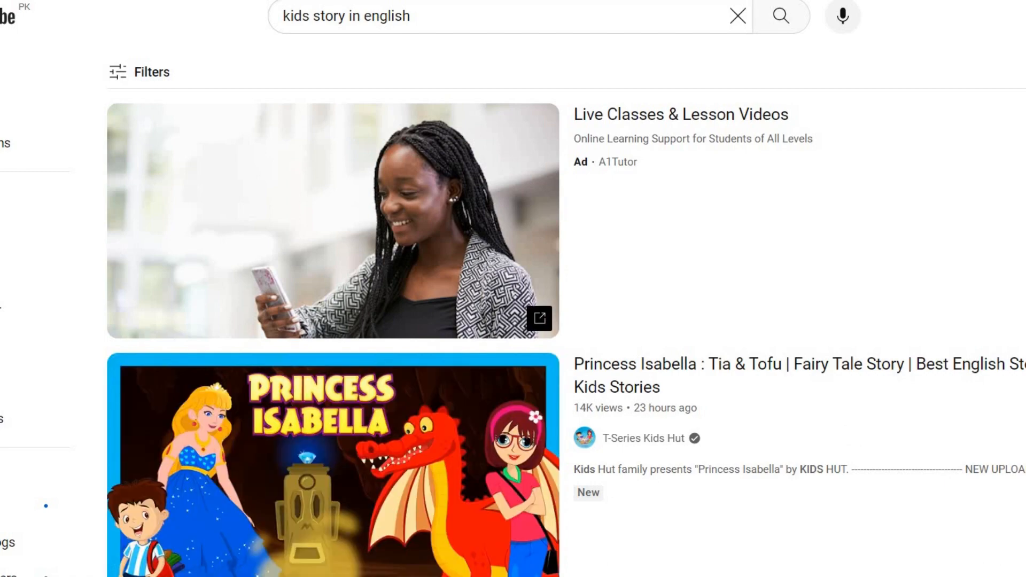
# Look through the kids story videos in the YouTube results, comparing their view counts and channels.
pyautogui.scroll(-5, 566, 310)
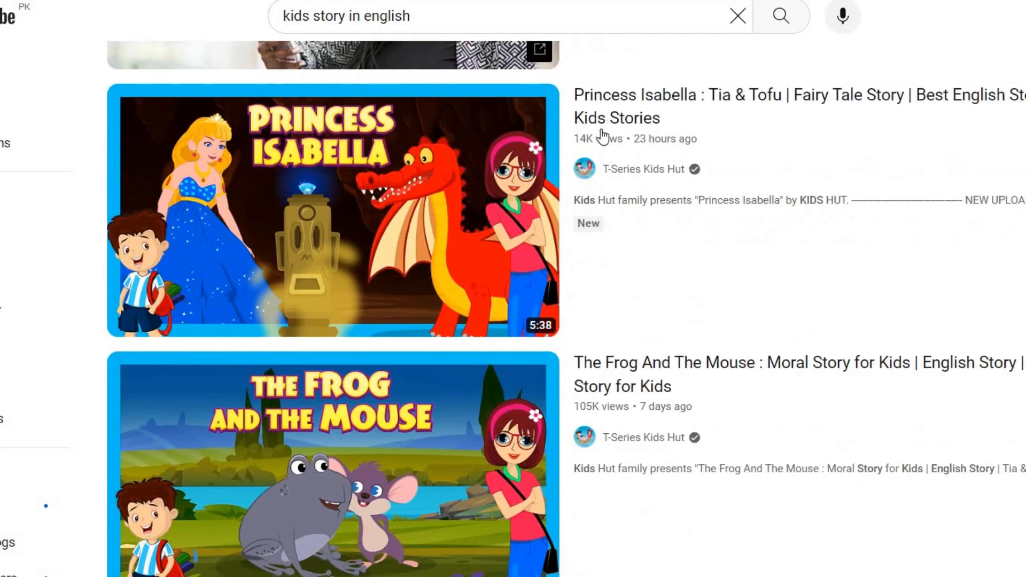
pyautogui.moveTo(609, 144)
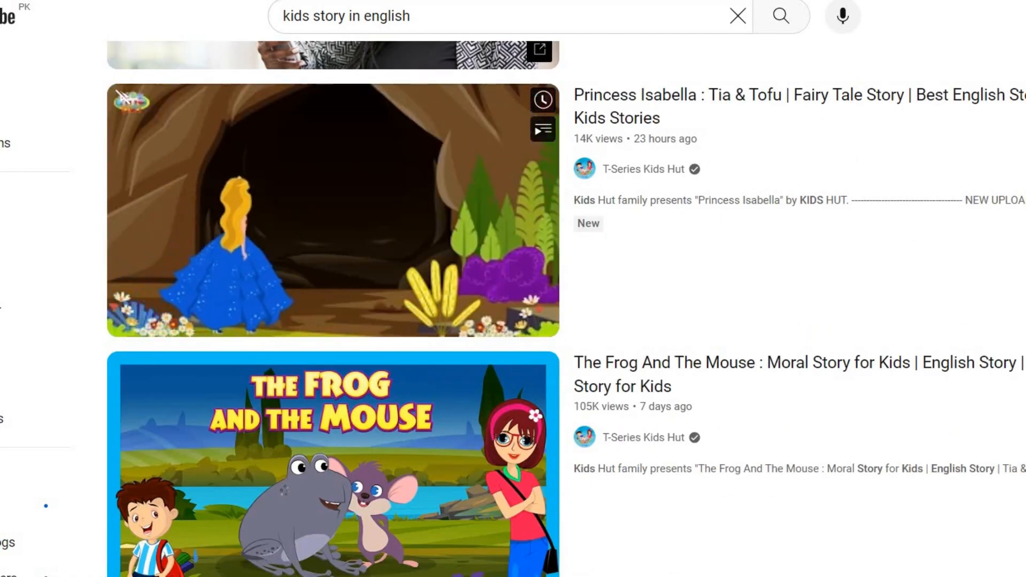
pyautogui.scroll(-7, 566, 308)
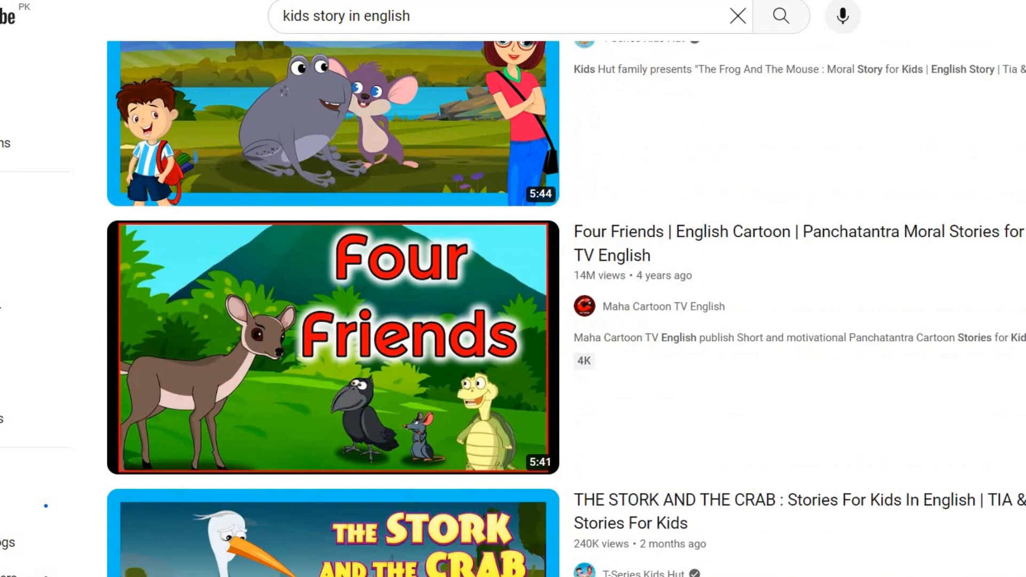
pyautogui.moveTo(693, 294)
pyautogui.scroll(-6, 565, 308)
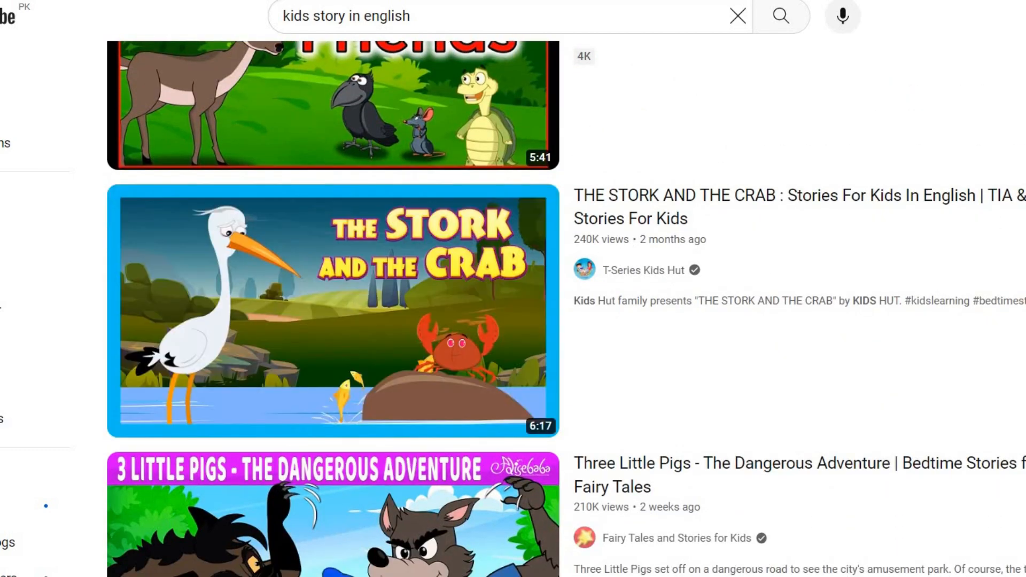
pyautogui.scroll(-11, 566, 309)
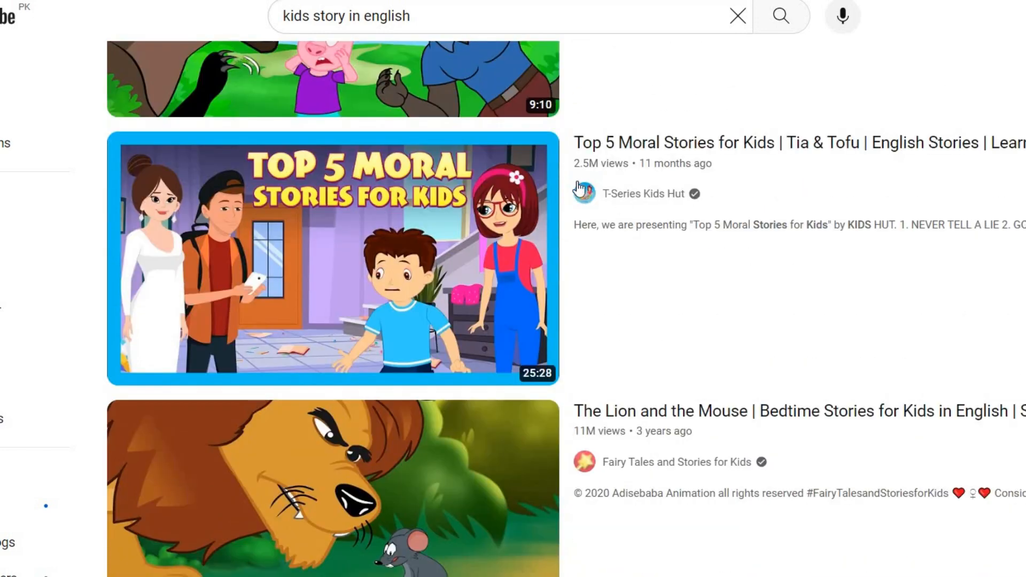